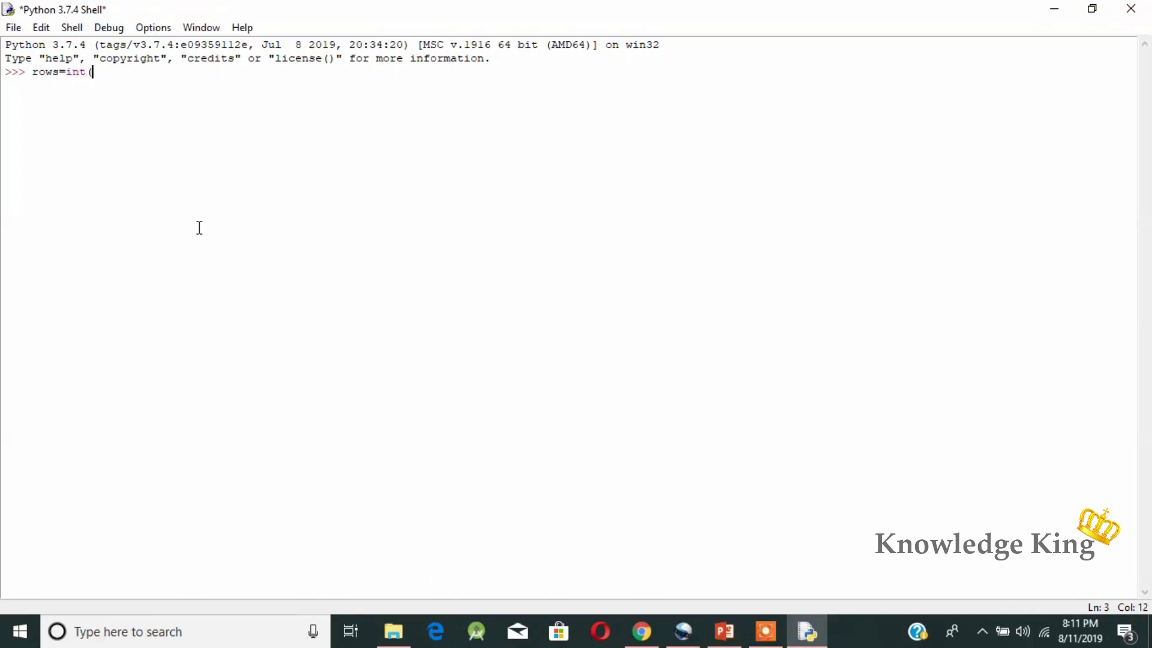
text(input()))
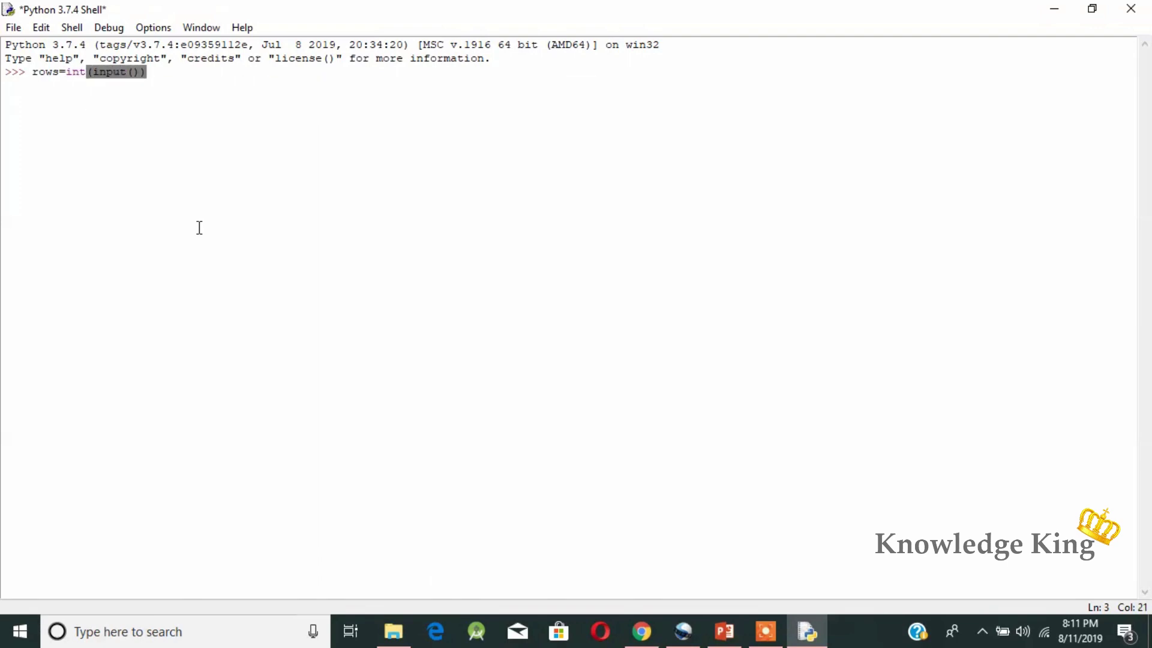
text())
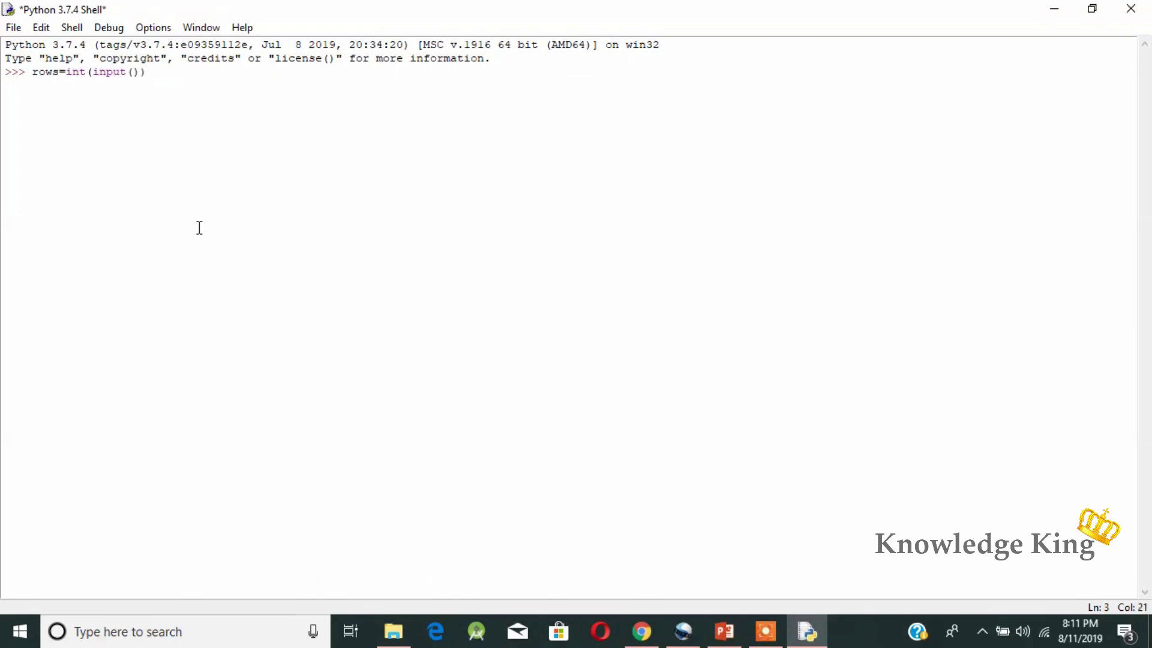
text(3)
- Run rows=int(input()) and col=int(input()), supplying 3 for each
key(Return)
text((input()
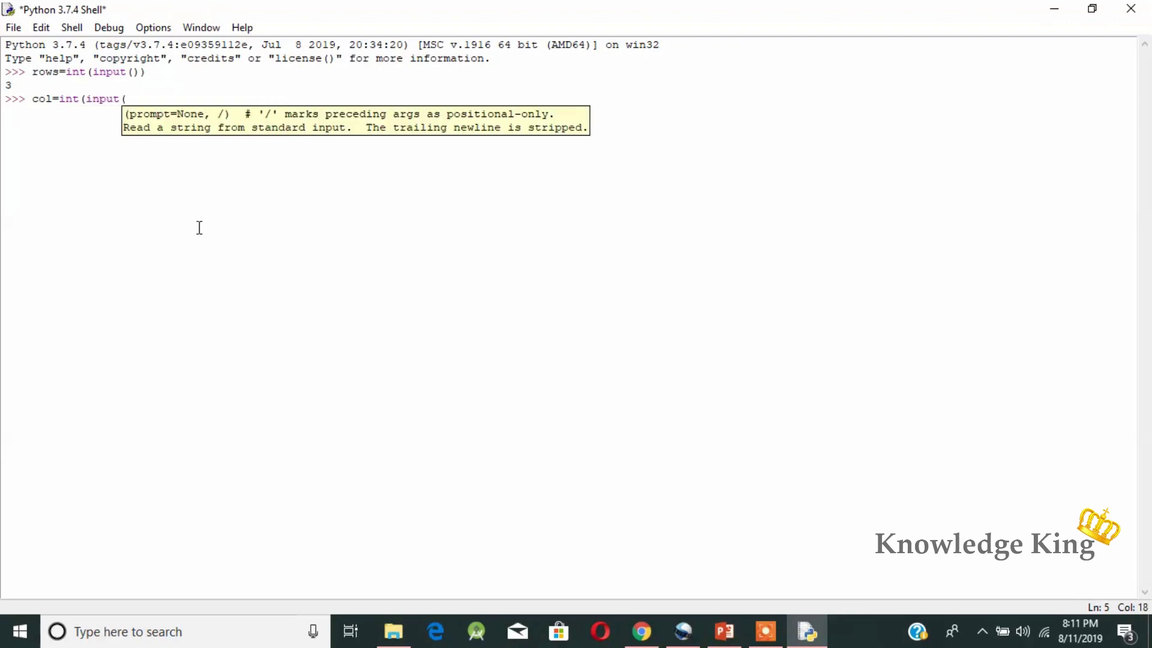
text()))
key(Return)
text(3)
key(Return)
text(a=)
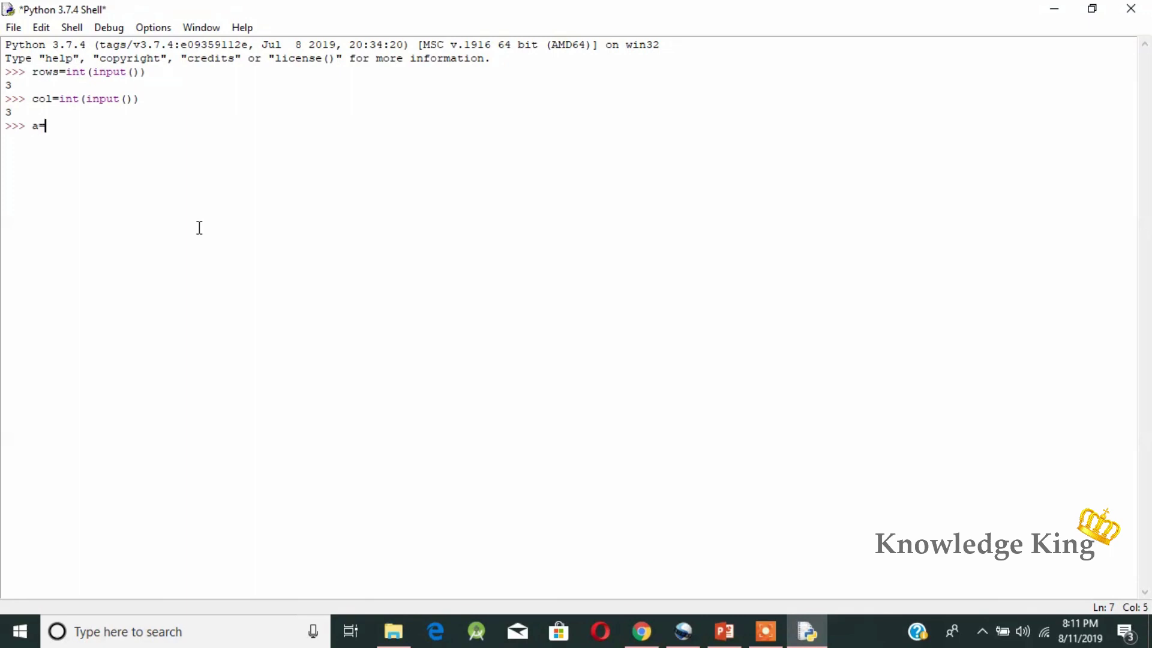
text([])
- Write and run a=[list(map(int,input().split())) for _ in range(rows)]
key(Left)
text(in)
text(put()
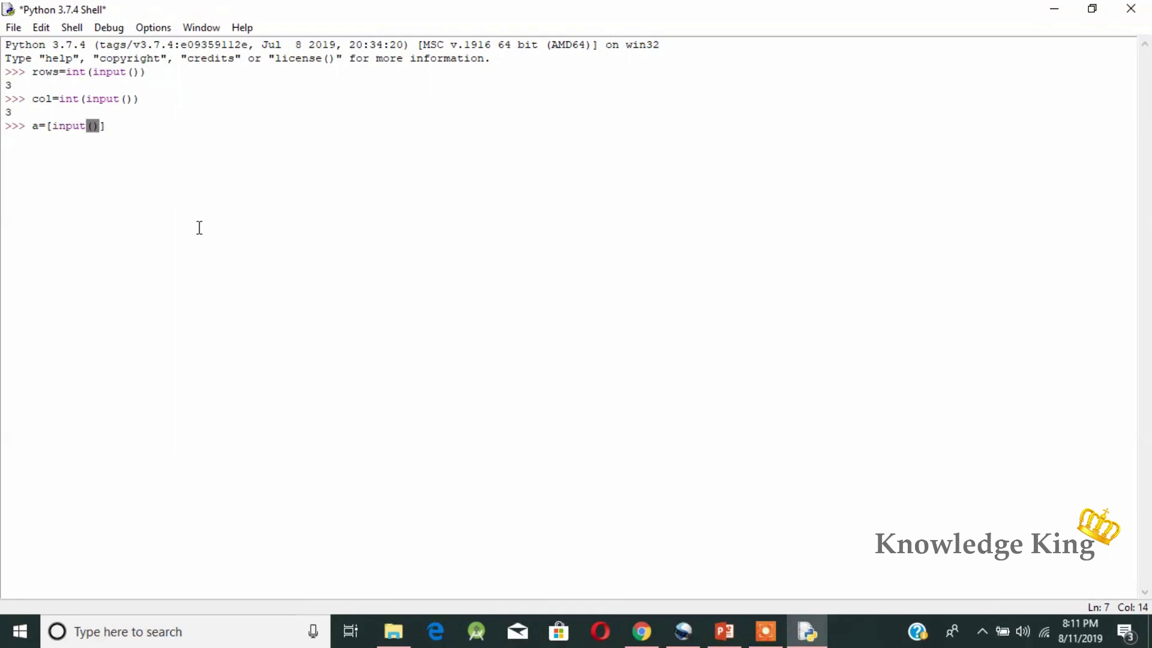
text().split()
text() for )
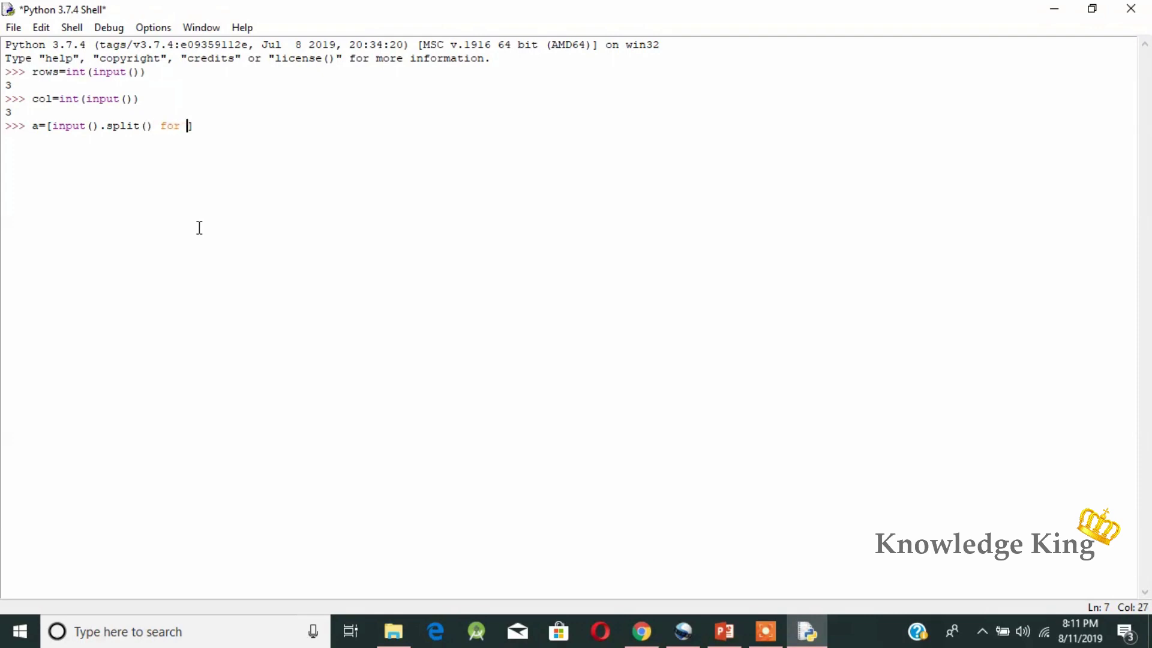
text(_ in range)
text((ro)
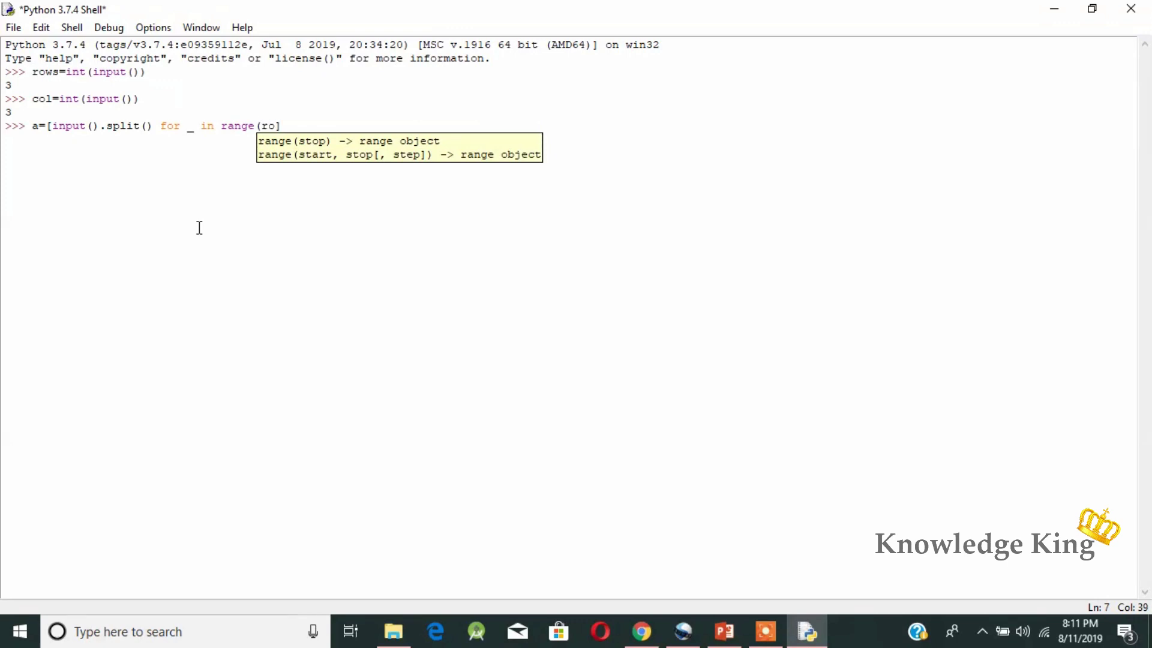
text(ws))
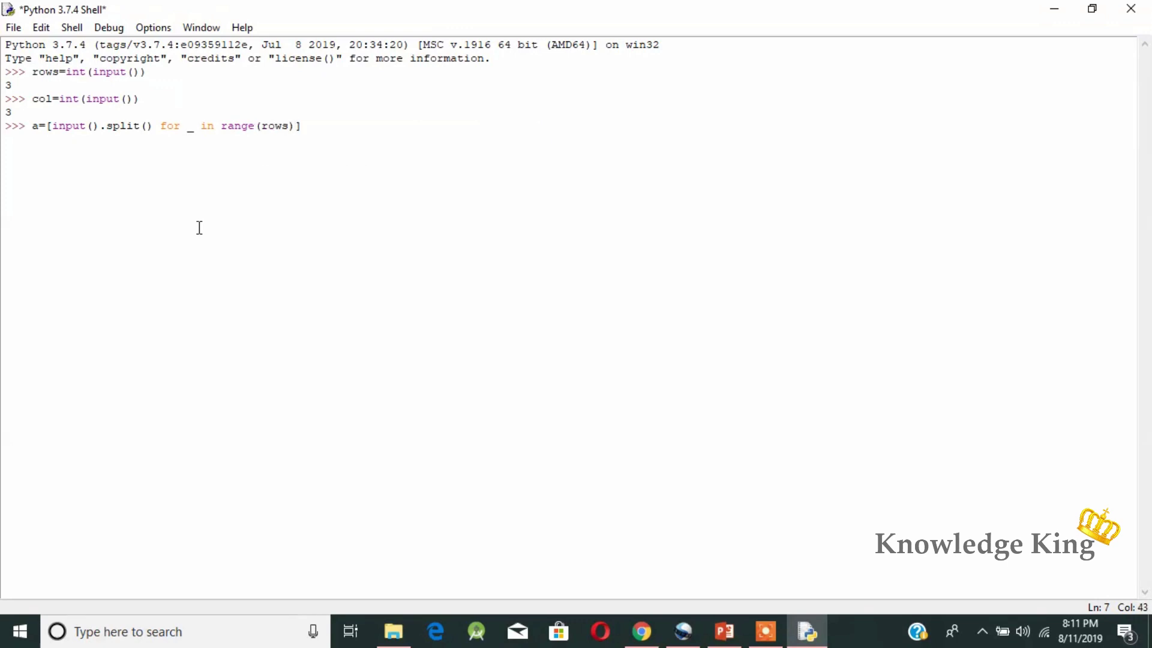
key(ctrl+Left)
key(ctrl+Left)
key(ctrl+Left)
key(ctrl+Left)
key(Right)
text())
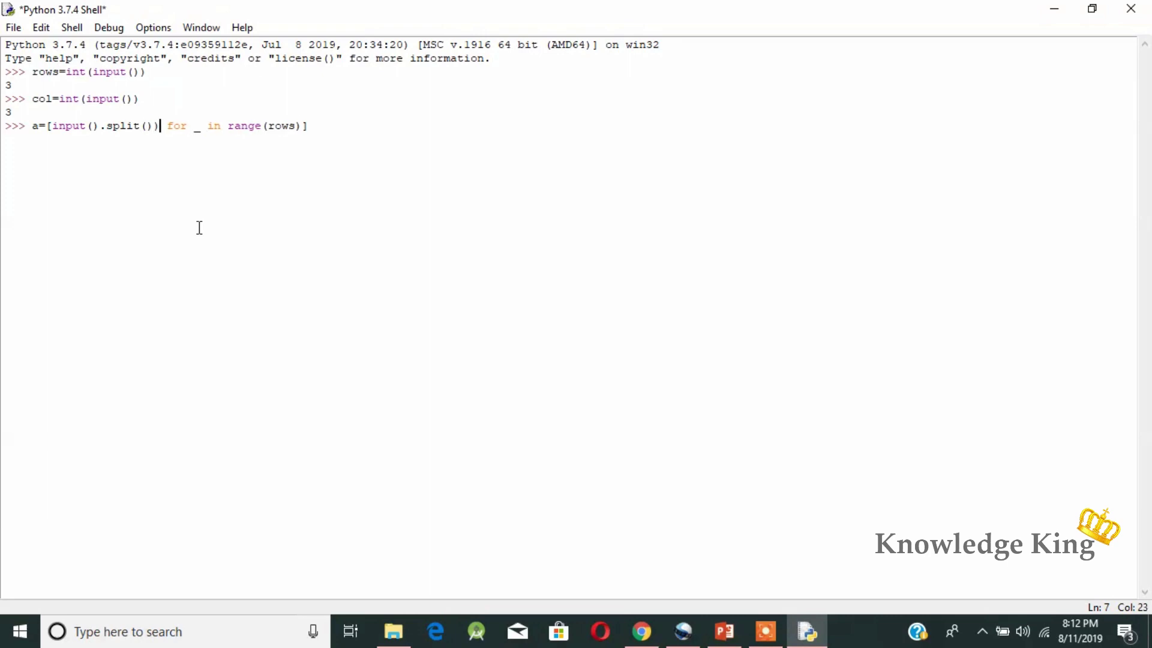
key(ctrl+Left)
key(ctrl+Left)
text((int)
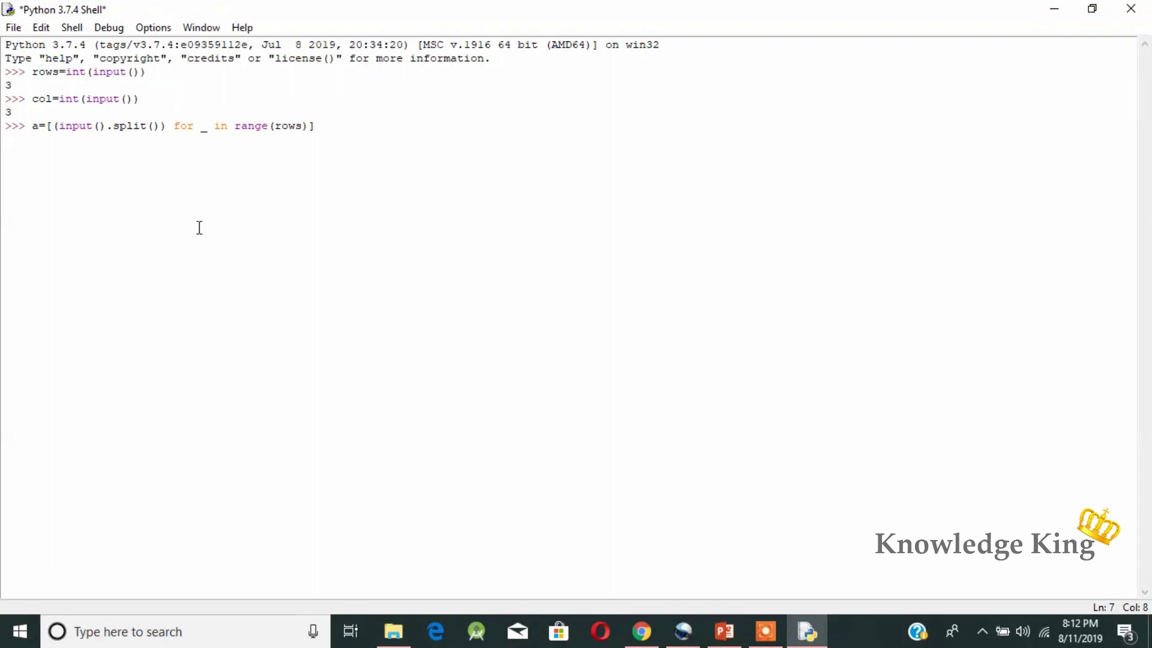
text(,input)
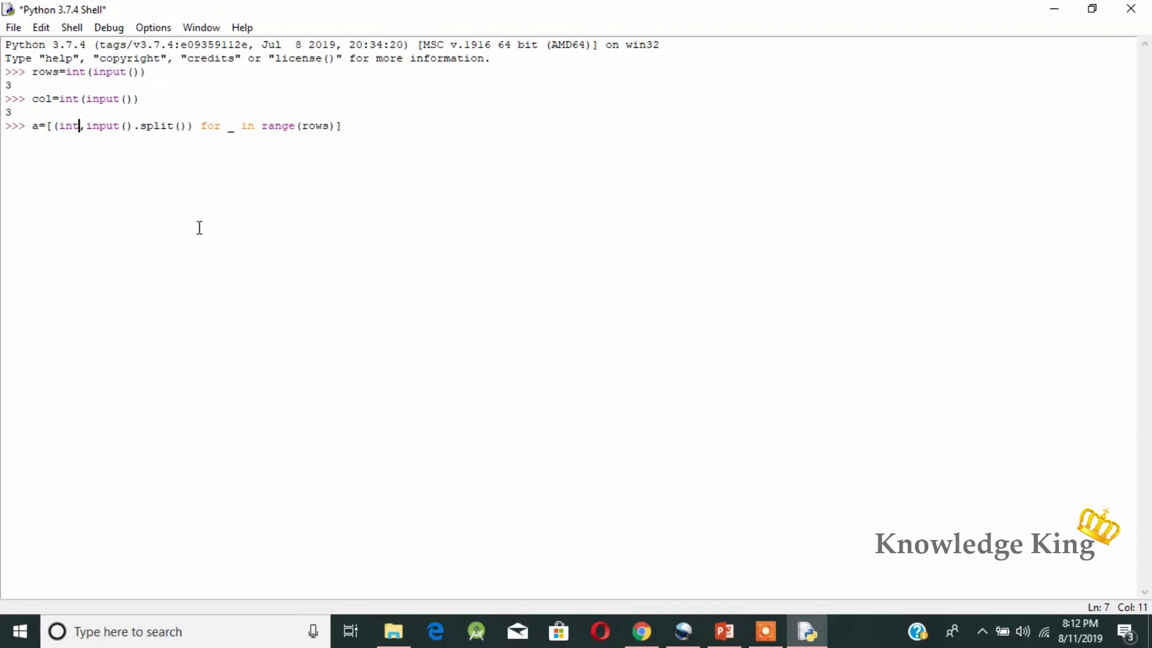
key(Left)
key(Left)
key(Left)
key(Left)
text(map)
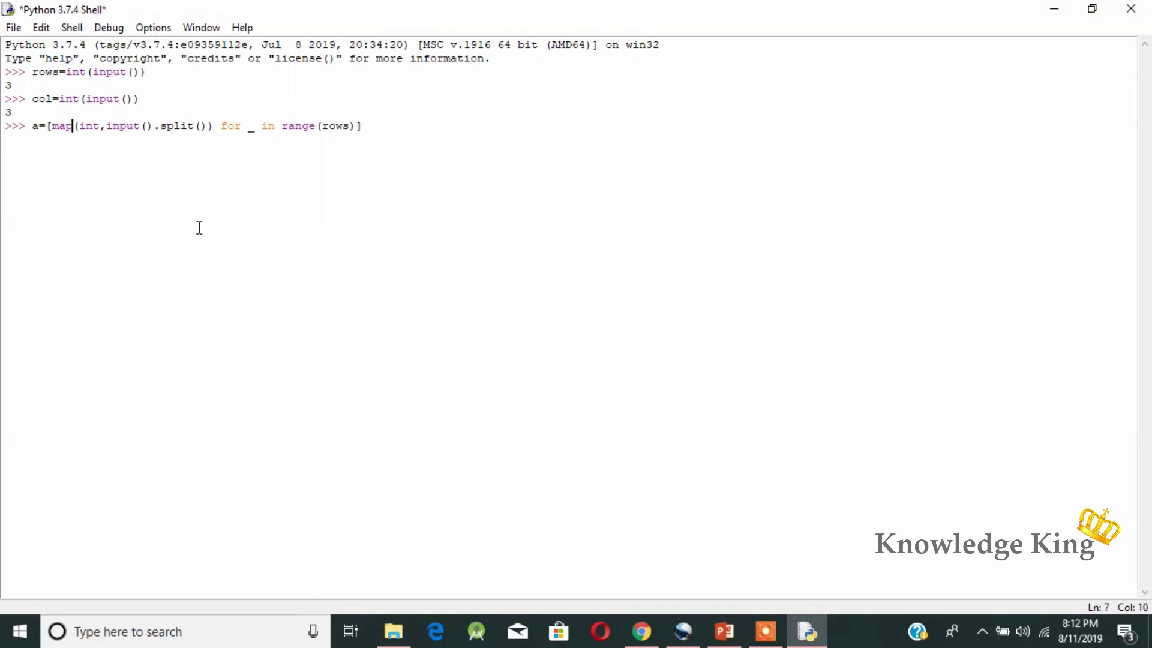
key(Left)
key(Left)
key(Left)
text(()
key(Left)
text(list)
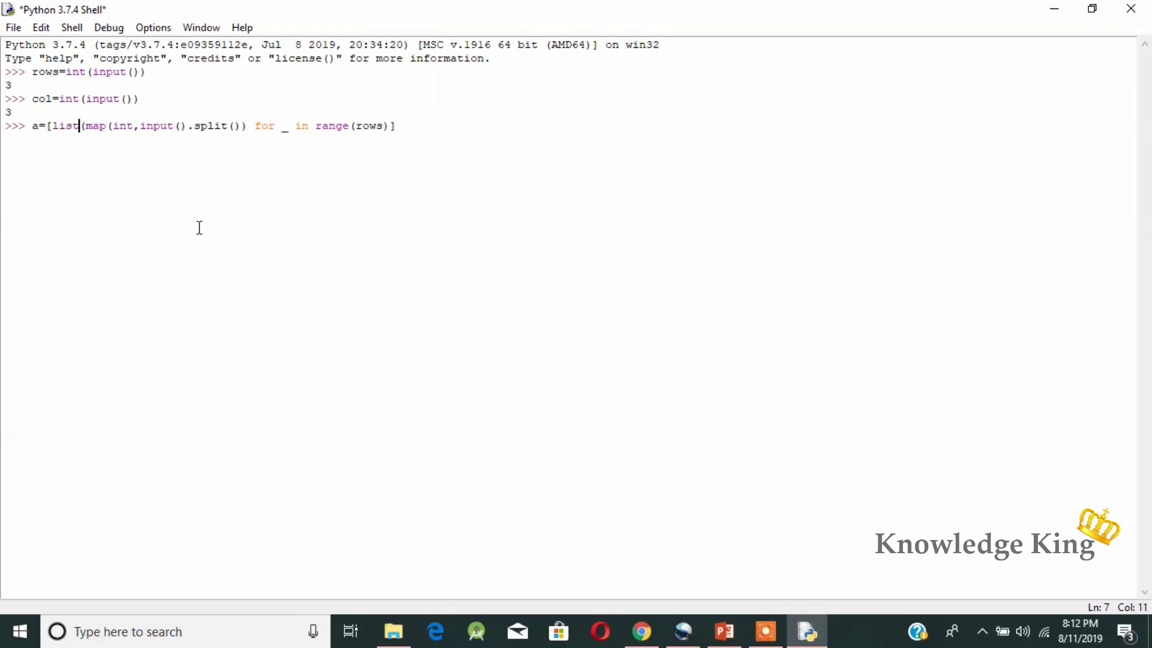
key(Right)
key(Right)
key(Right)
text())
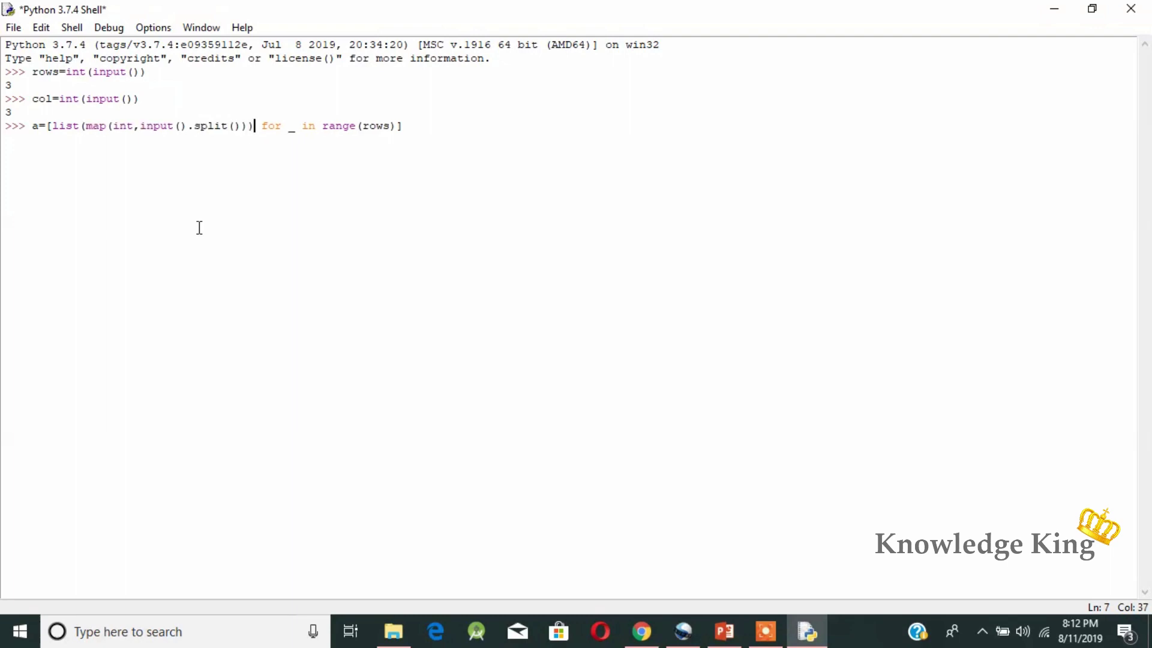
key(Return)
text(1 2)
text( 3)
- Enter rows 1 2 3, 4 5 6 and 7 8 9, then display a as [[1, 2, 3], [4, 5, 6], [7, 8, 9]]
key(Return)
text(4)
text( 5 6)
key(Return)
text(7)
text( 8 9)
key(Return)
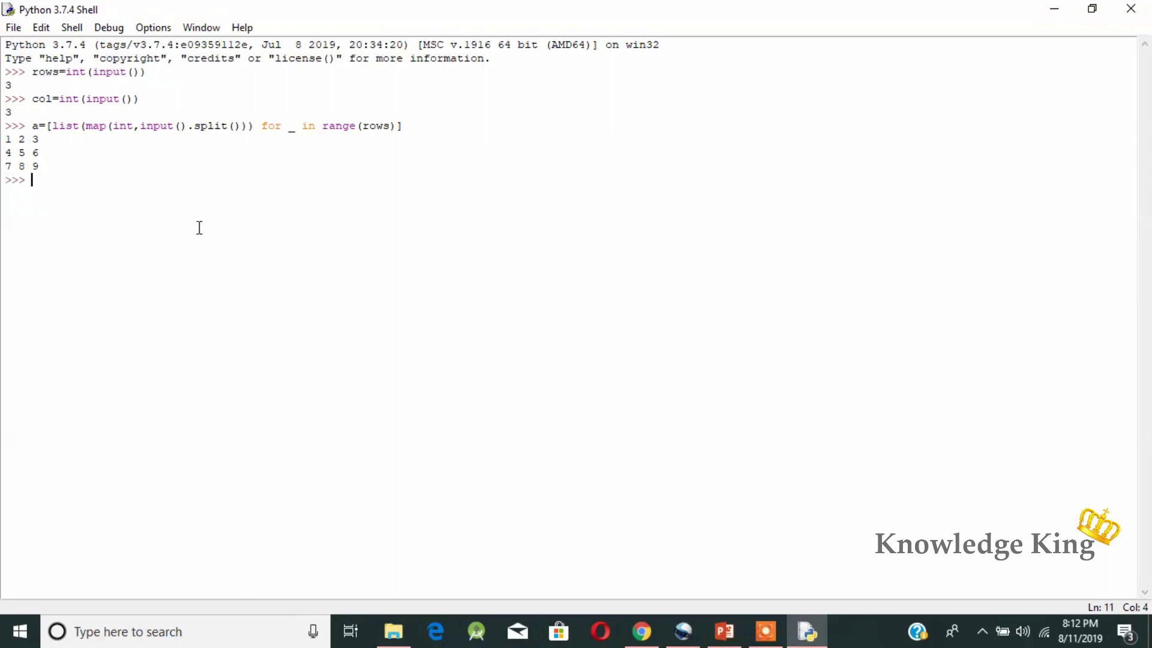
text(a)
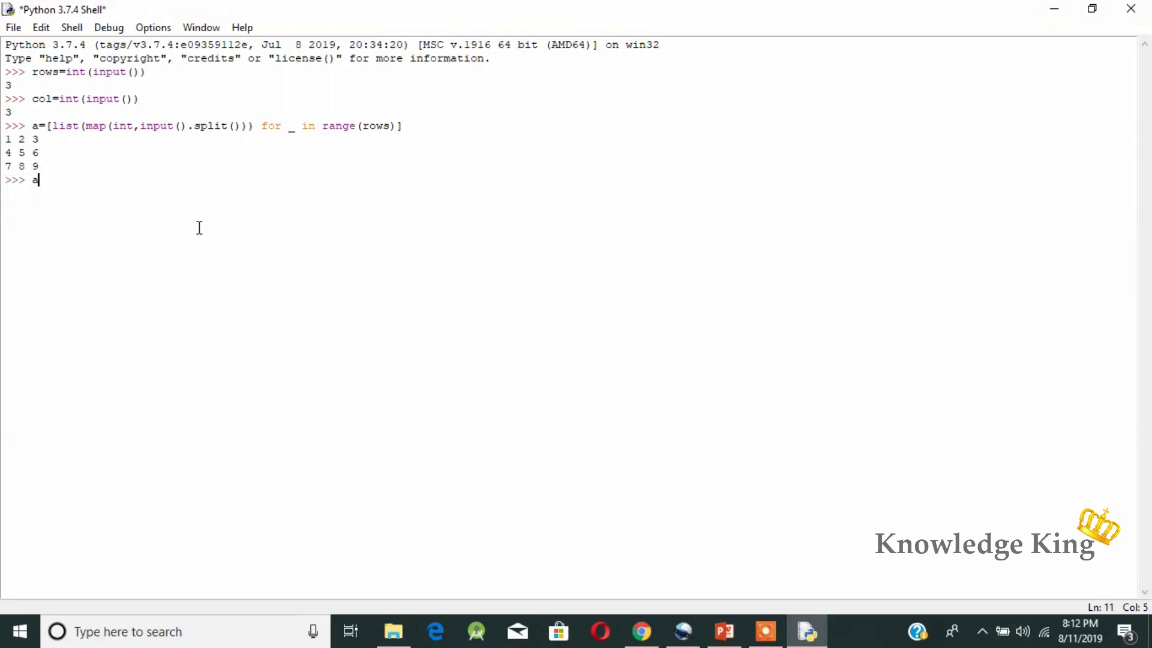
key(Return)
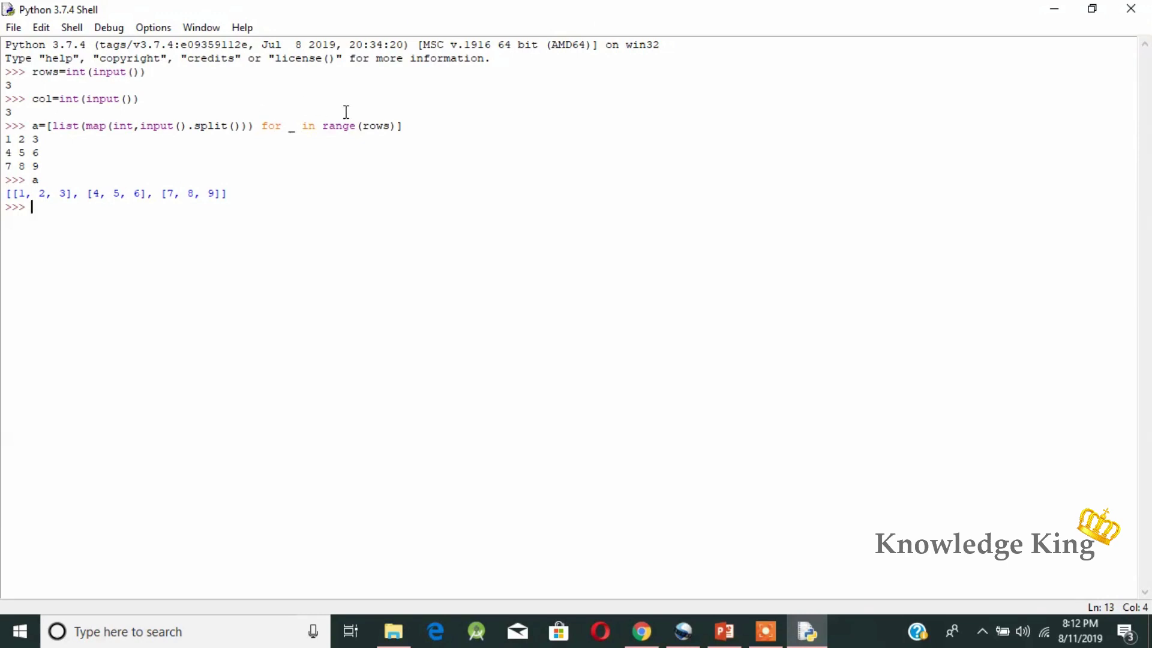
drag(404, 126, 32, 125)
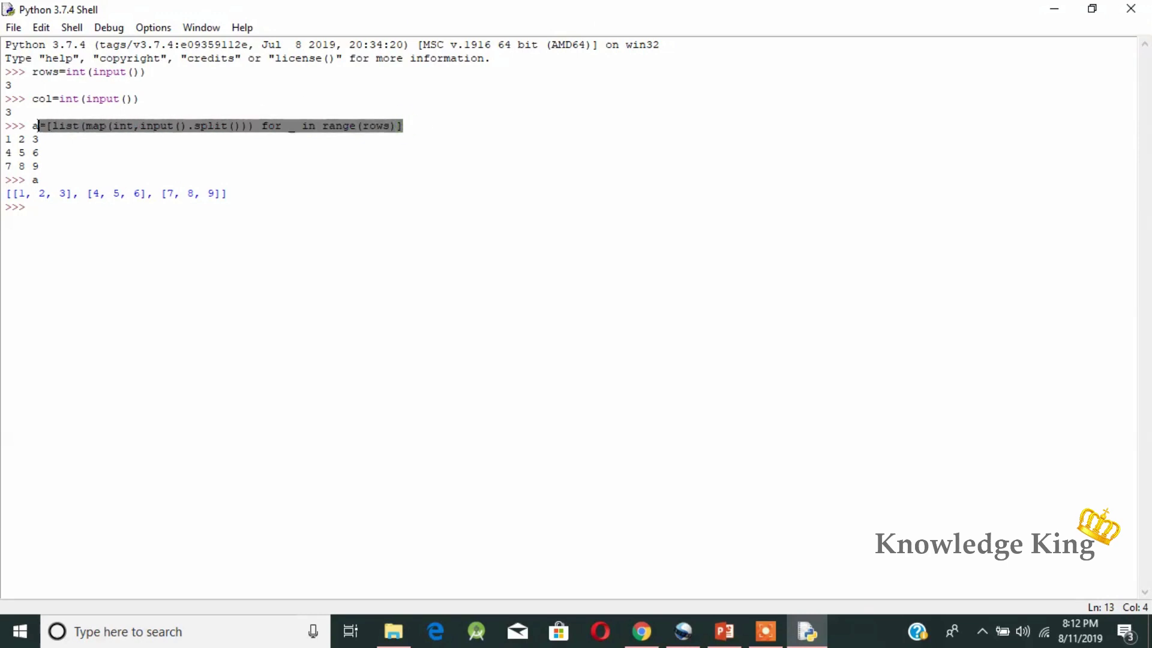
- Reuse the matrix-reading line, changing a= to b=, and run it
click(37, 209)
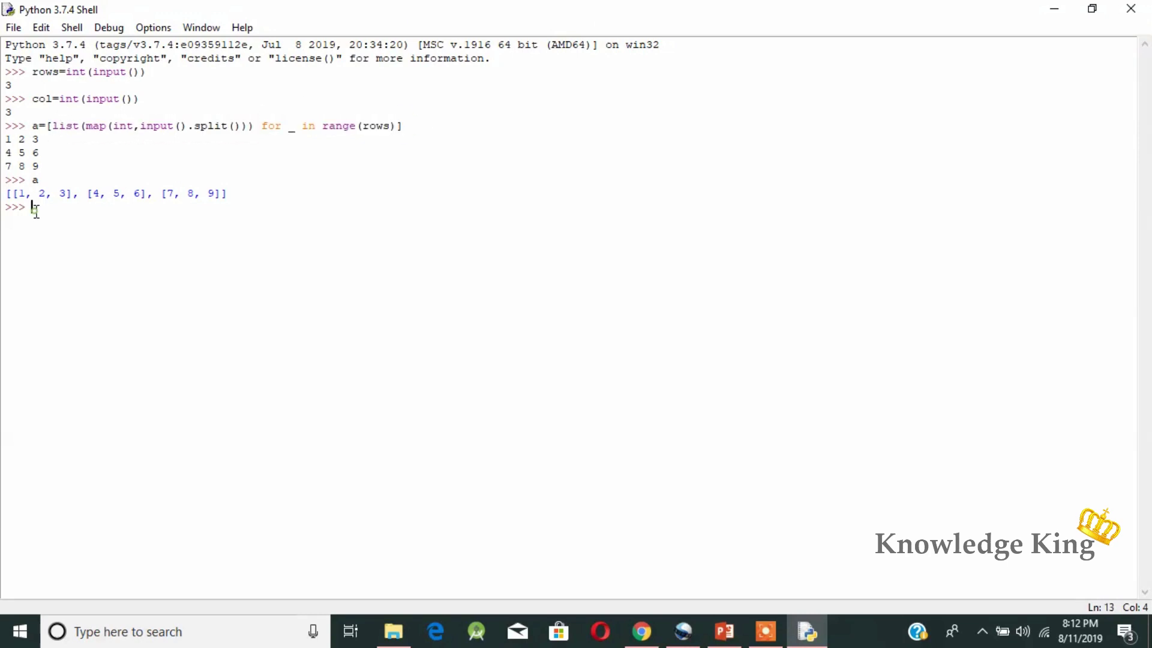
text(a=[list(map(int,input().split())) for _ in range(rows)])
click(41, 206)
key(BackSpace)
text(b)
key(Return)
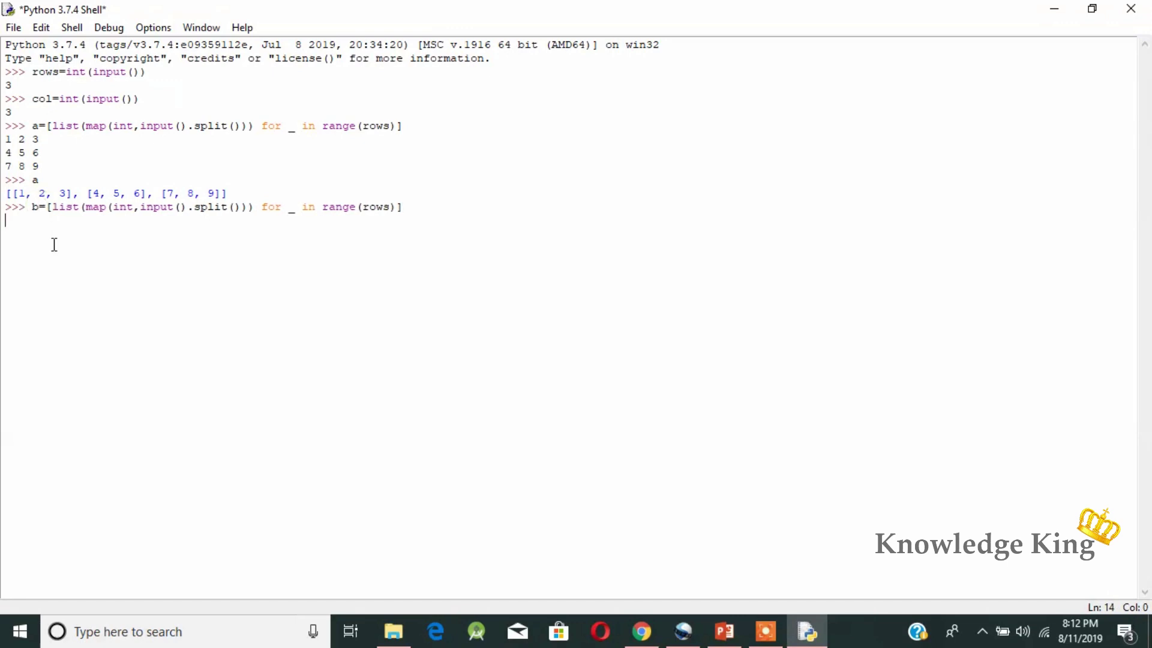
text(5 6 7)
- Enter rows 5 6 7, 1 2 3 and 4 5 6, then display b
key(Return)
text(1 )
text(2 3)
key(Return)
text(4 5 )
text(6)
key(Return)
text(b)
key(Return)
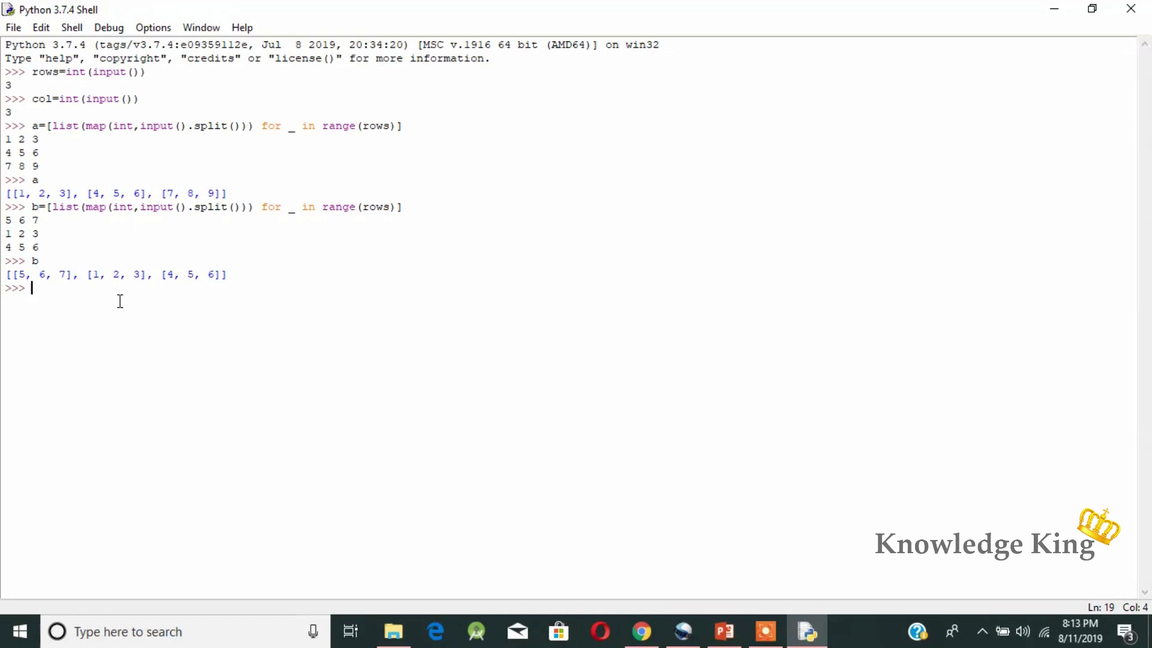
text(c=)
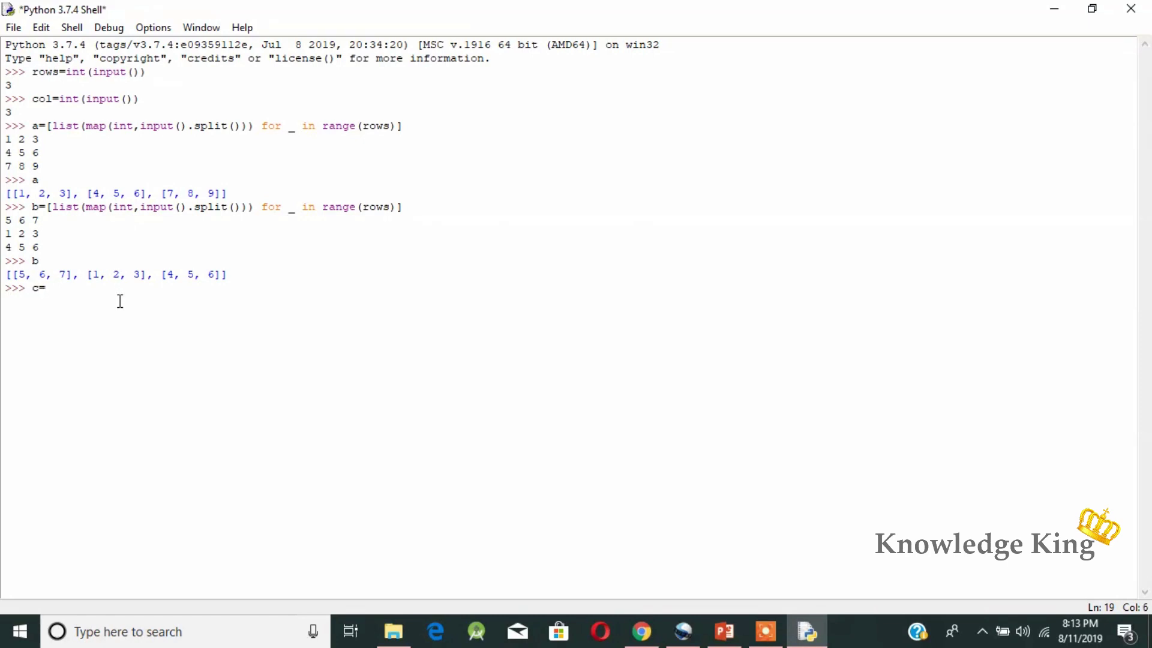
text([])
text([])
text(0)
text( for i in range)
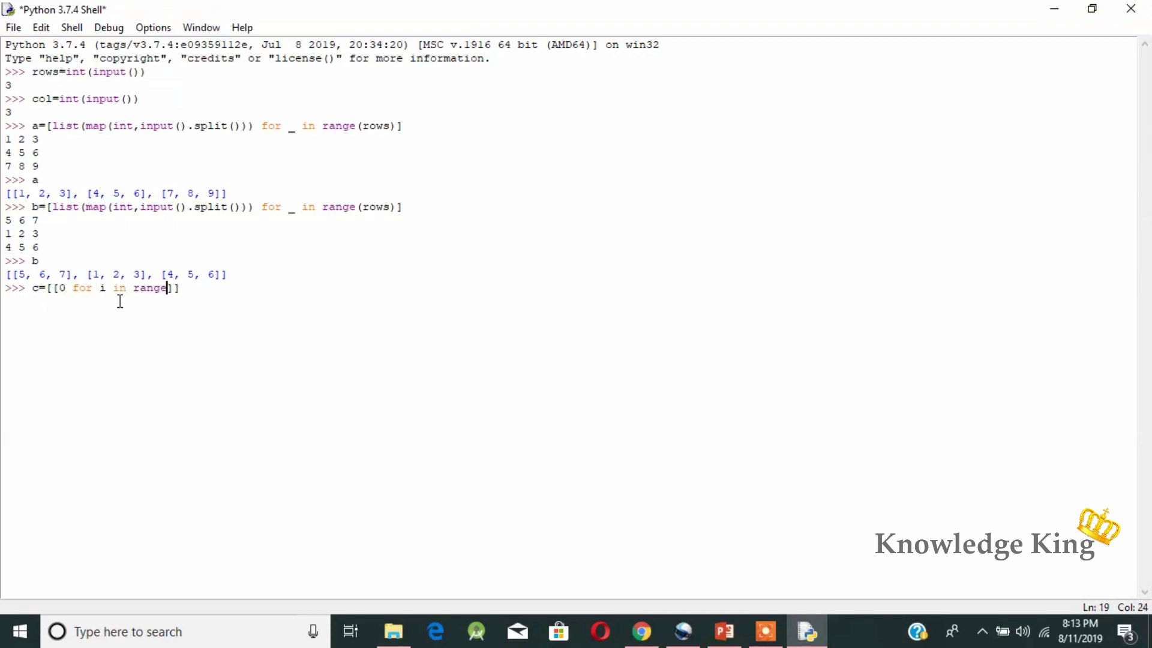
text((col))
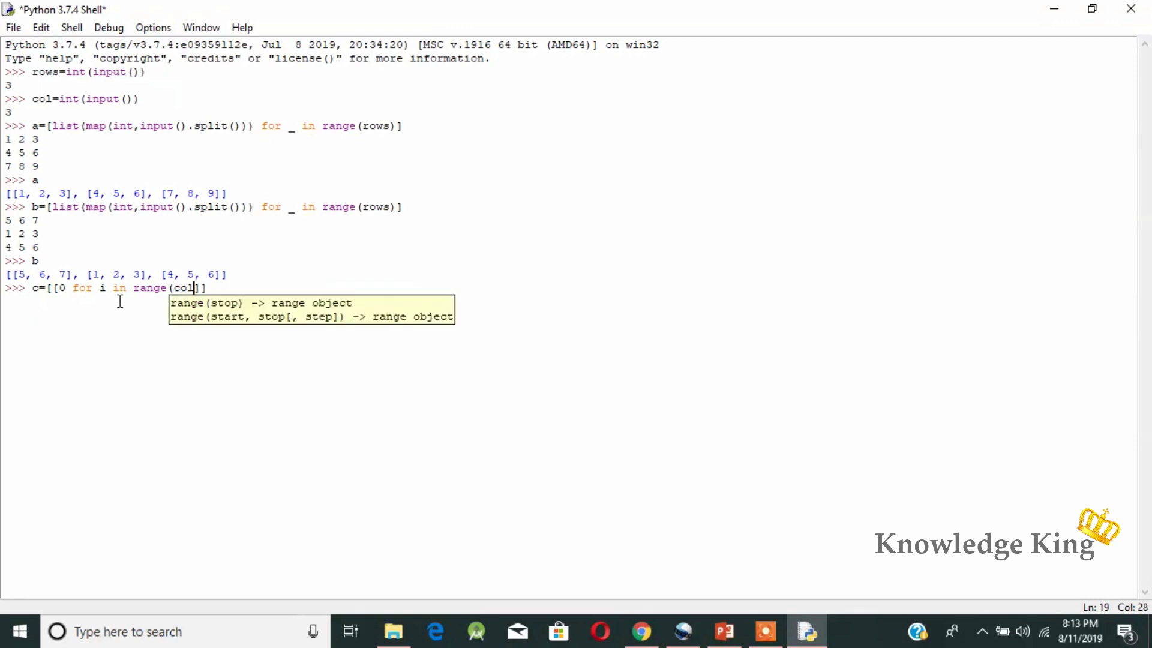
text())
- Run c=[[0 for i in range(col)] for _ in range(rows)] and show the 3×3 zeros
key(Right)
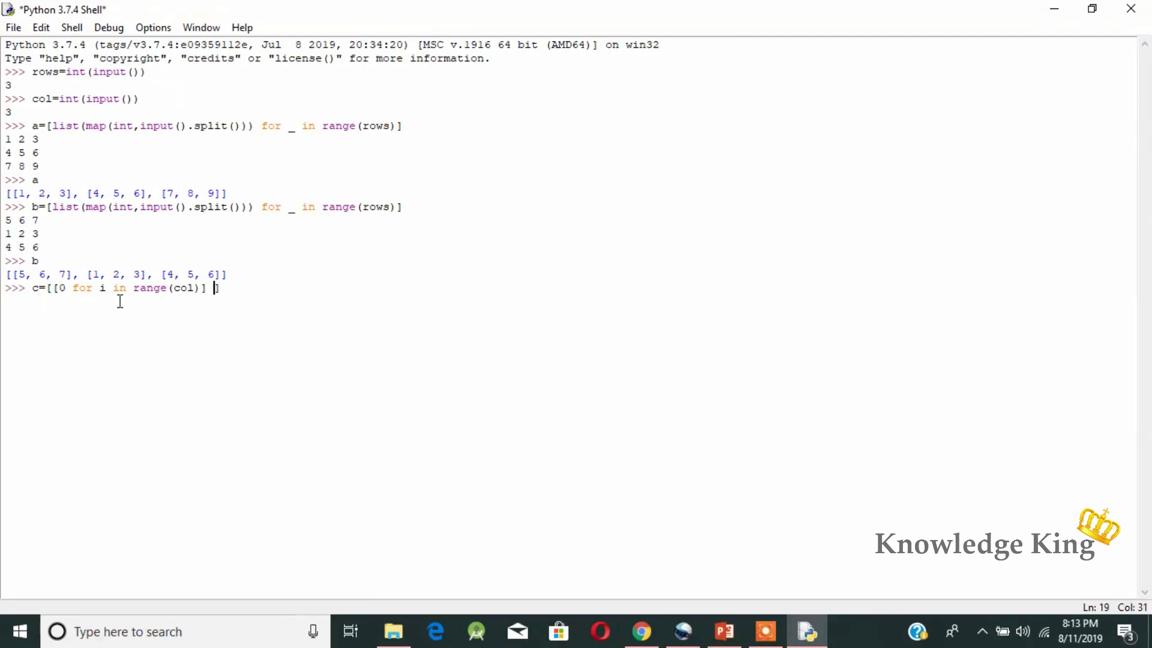
text(for)
text( _ in )
text(ran)
text(ge(ro)
text(w))
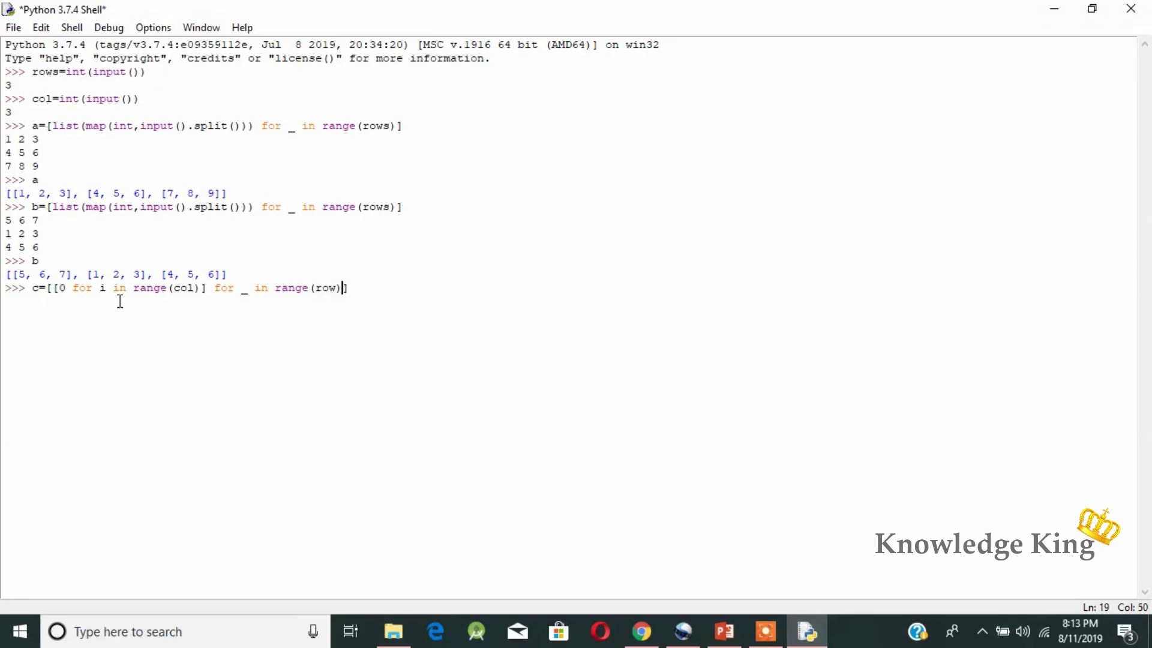
key(Left)
text(s)
key(Right)
key(Return)
text(c)
key(Return)
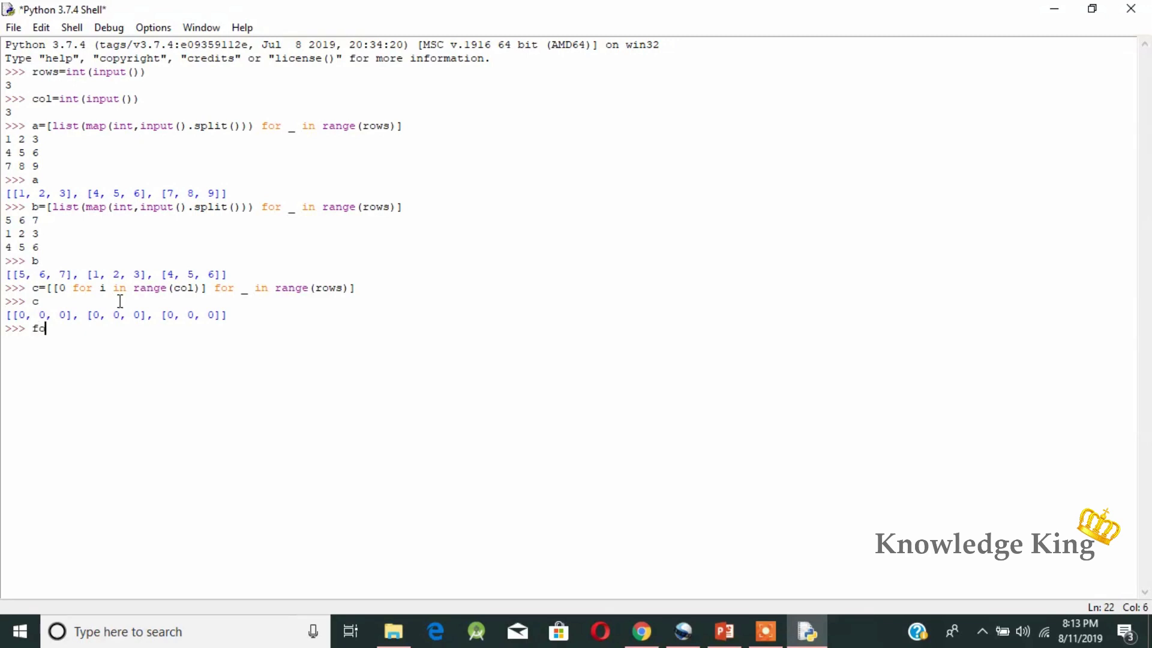
text(for i in )
text(range)
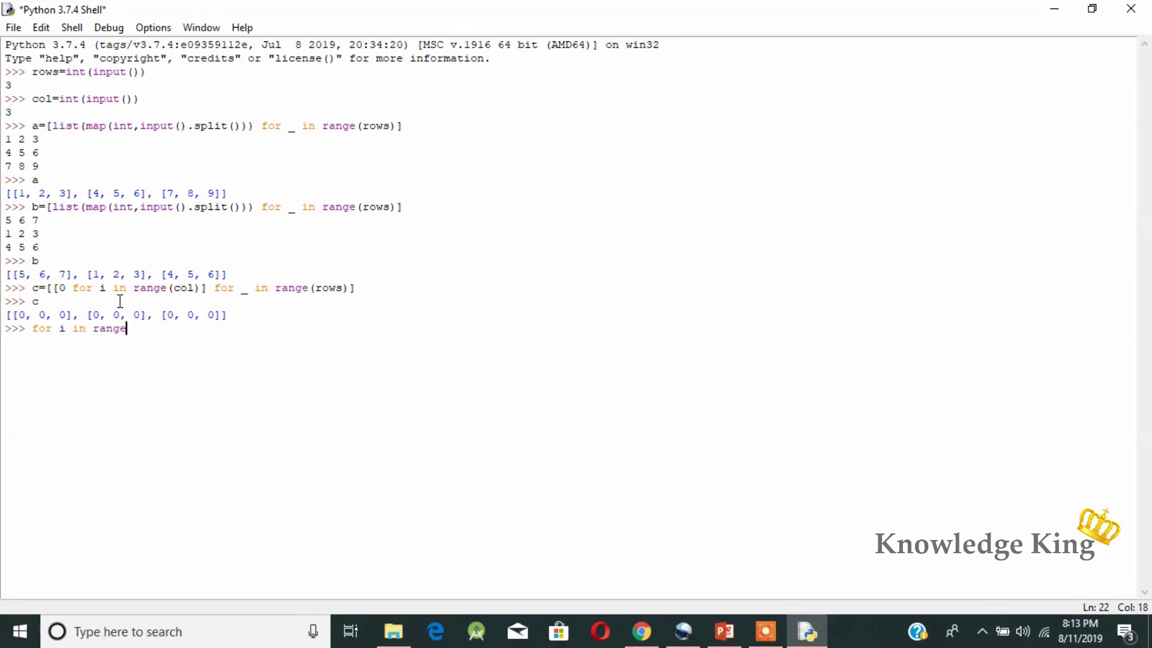
text((rows):)
- Write and run the nested for loop storing each a-plus-b sum in c, fixing typos
key(Return)
text(fi)
key(BackSpace)
text(o)
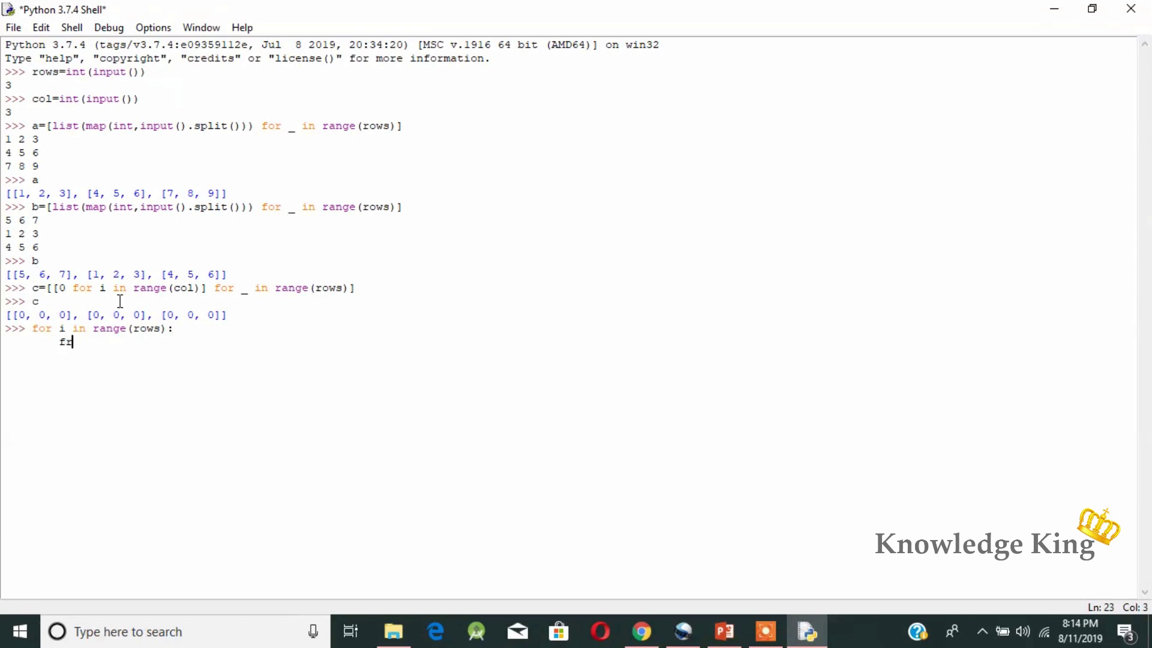
text(r j in range)
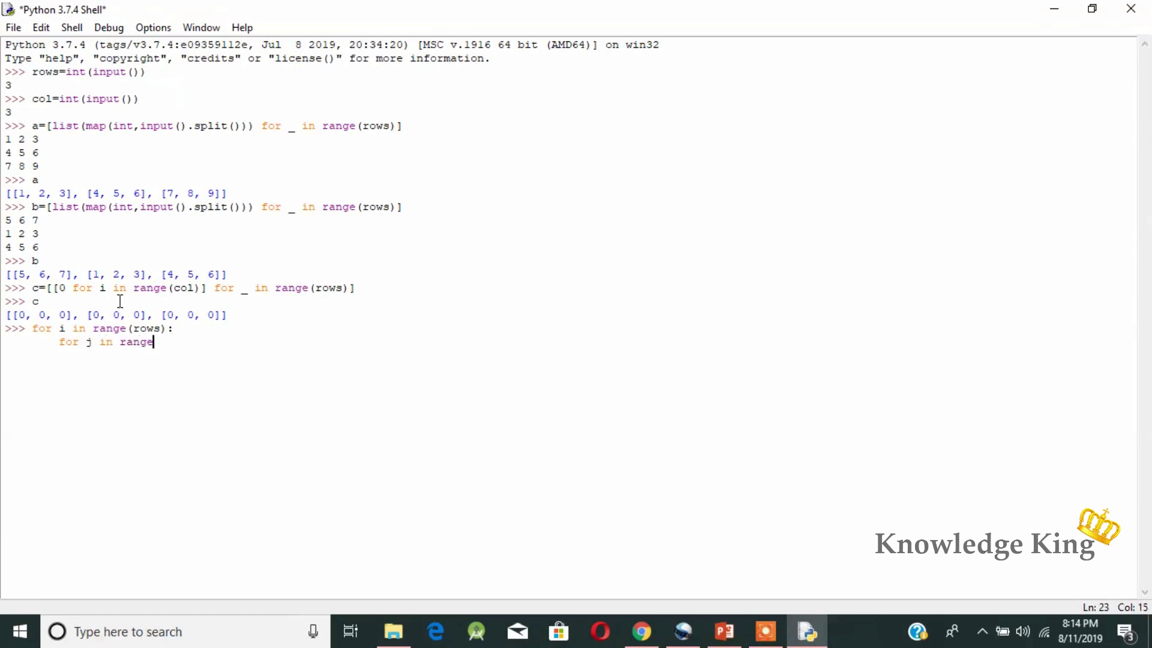
text((col)
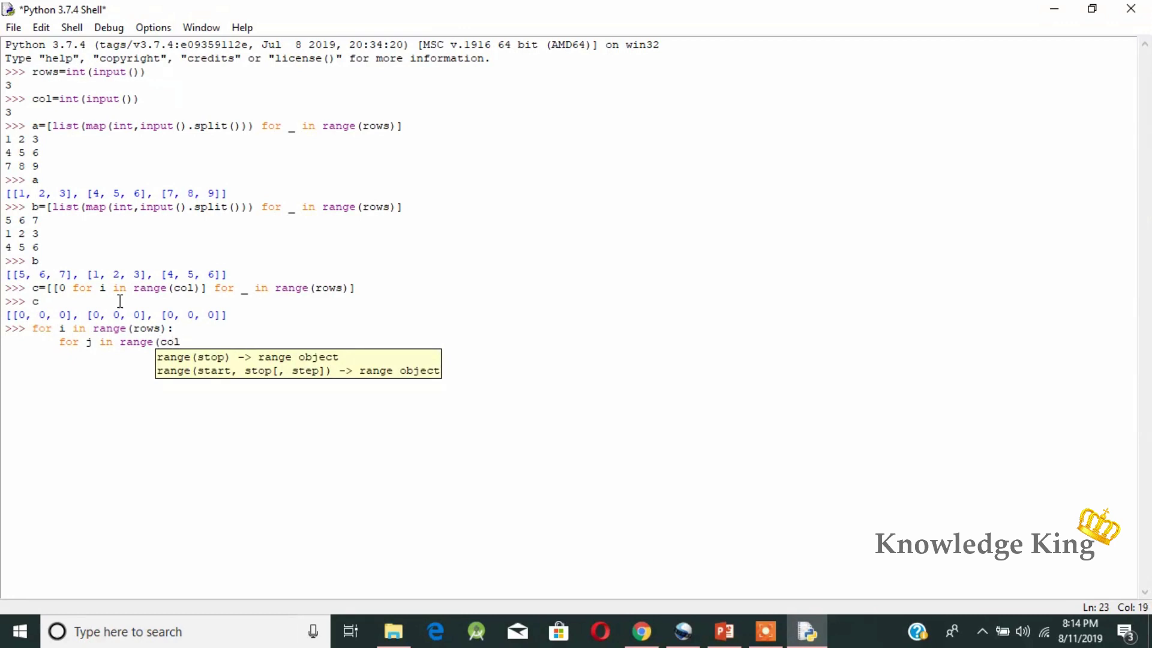
text())
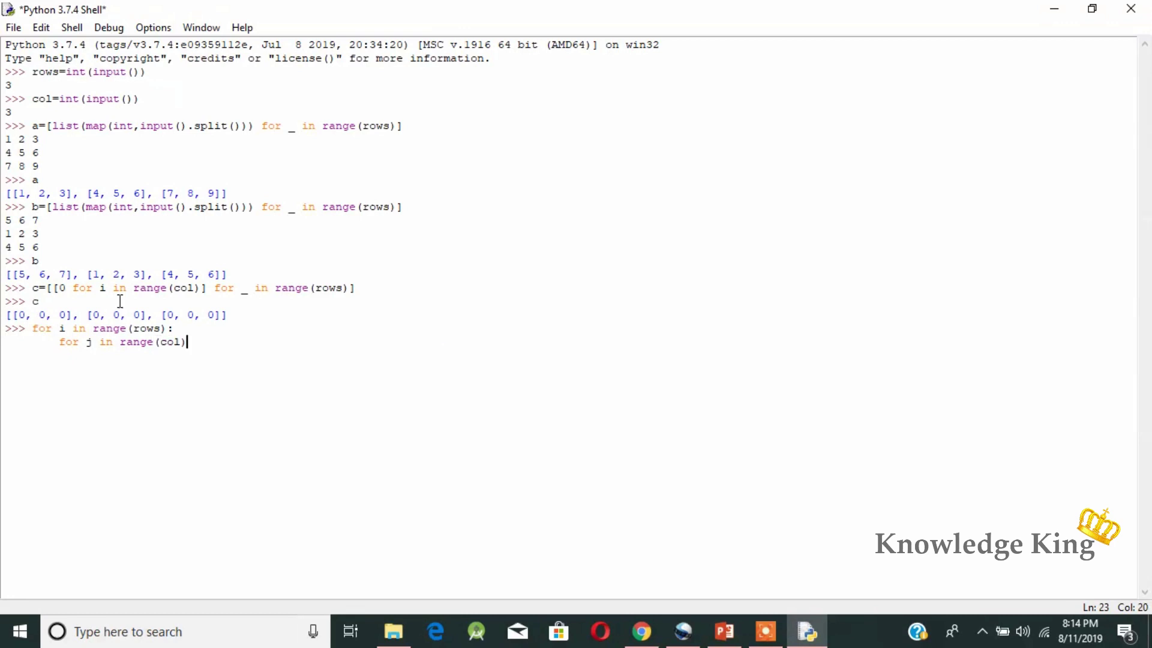
text(:)
key(Return)
text(c)
text([i][j])
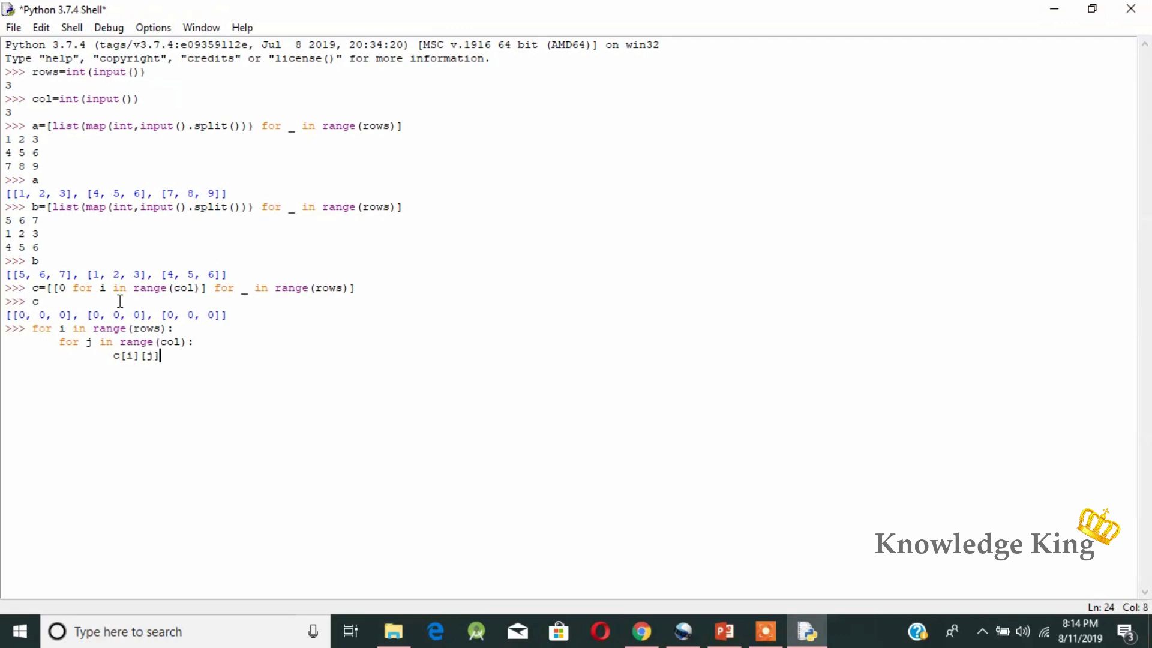
text(=a[i])
text([j]+)
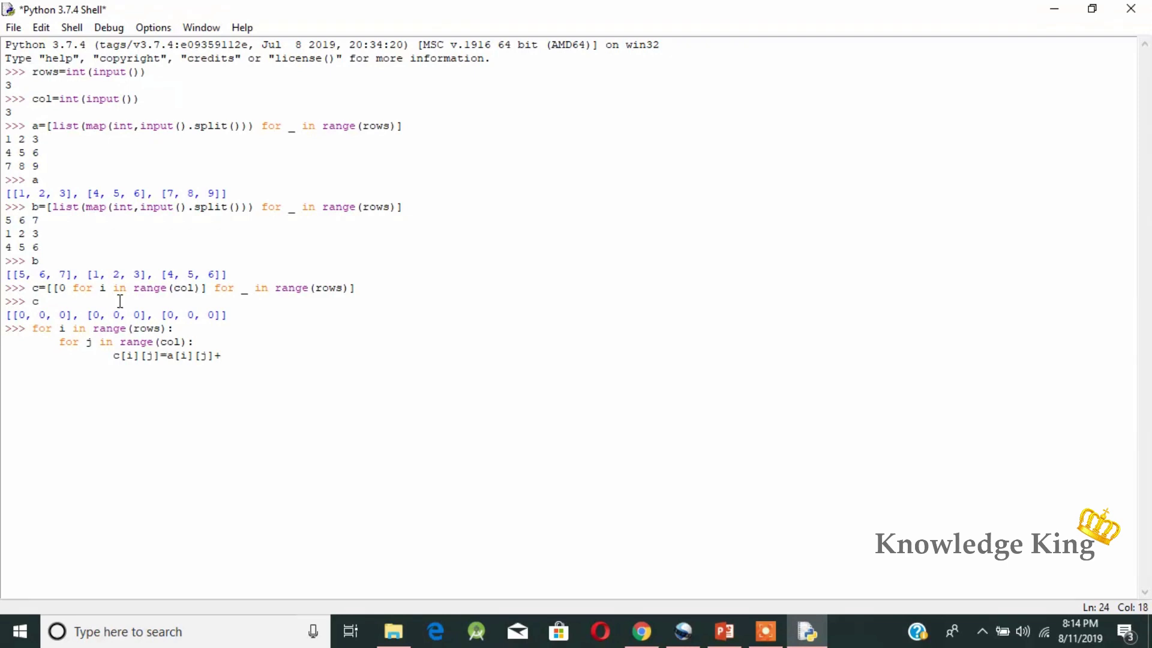
text(b[h)
key(BackSpace)
text(i)
text(][j)
text(]4)
key(BackSpace)
key(Return)
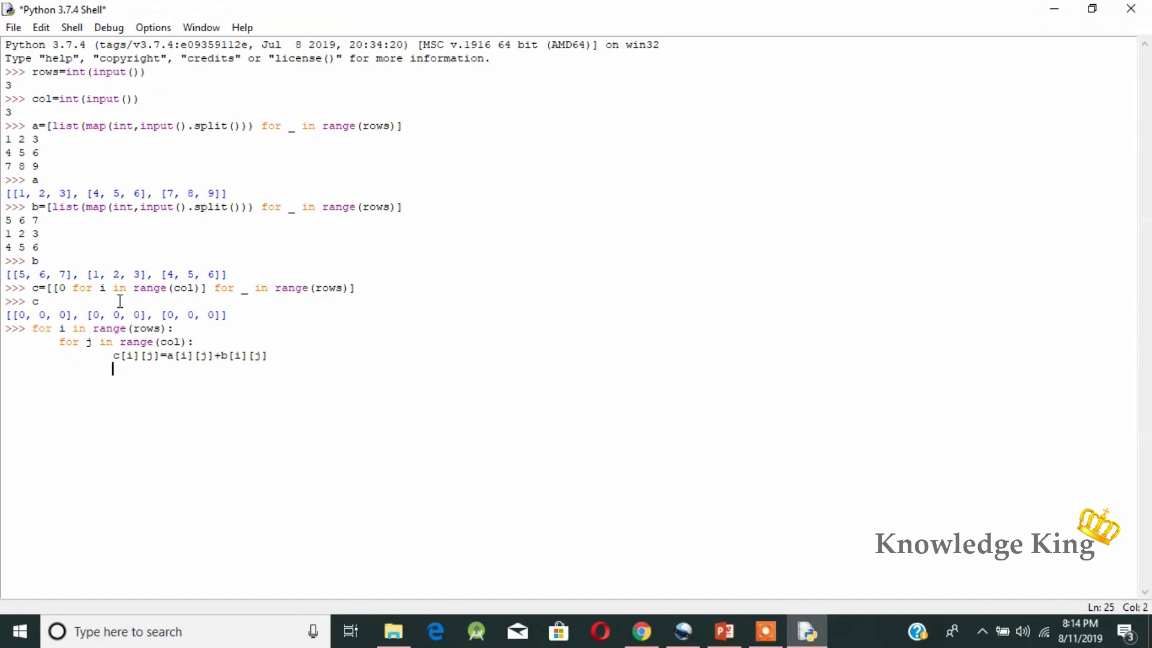
key(Return)
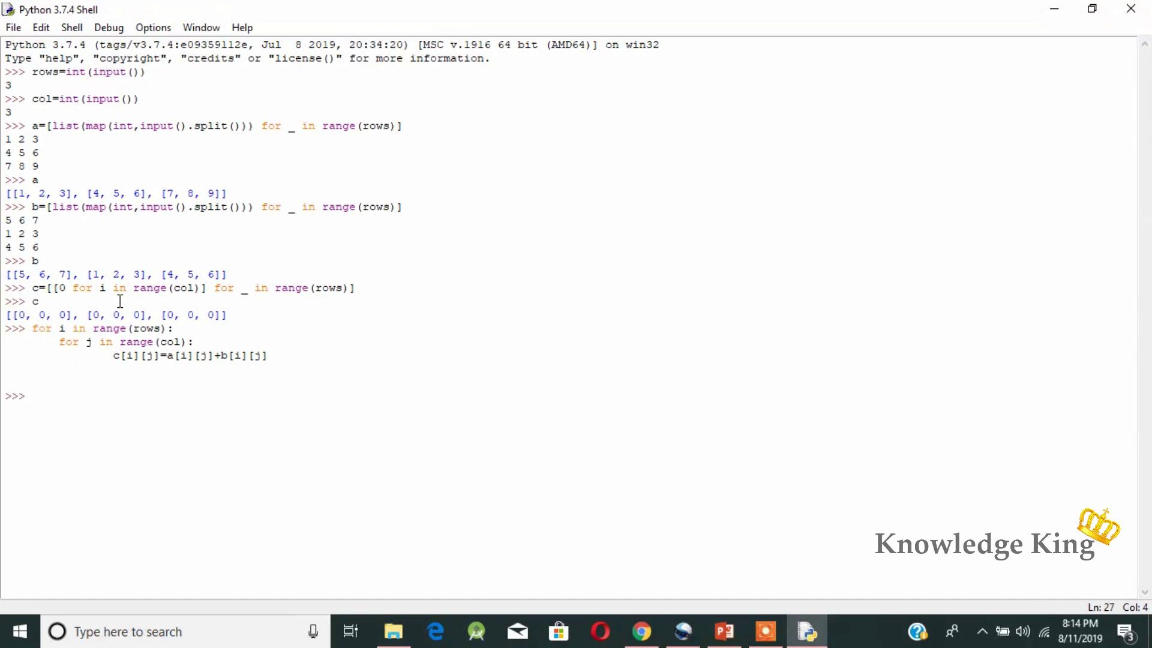
text(c)
- Display c as [[6, 8, 10], [5, 7, 9], [11, 13, 15]]
key(Return)
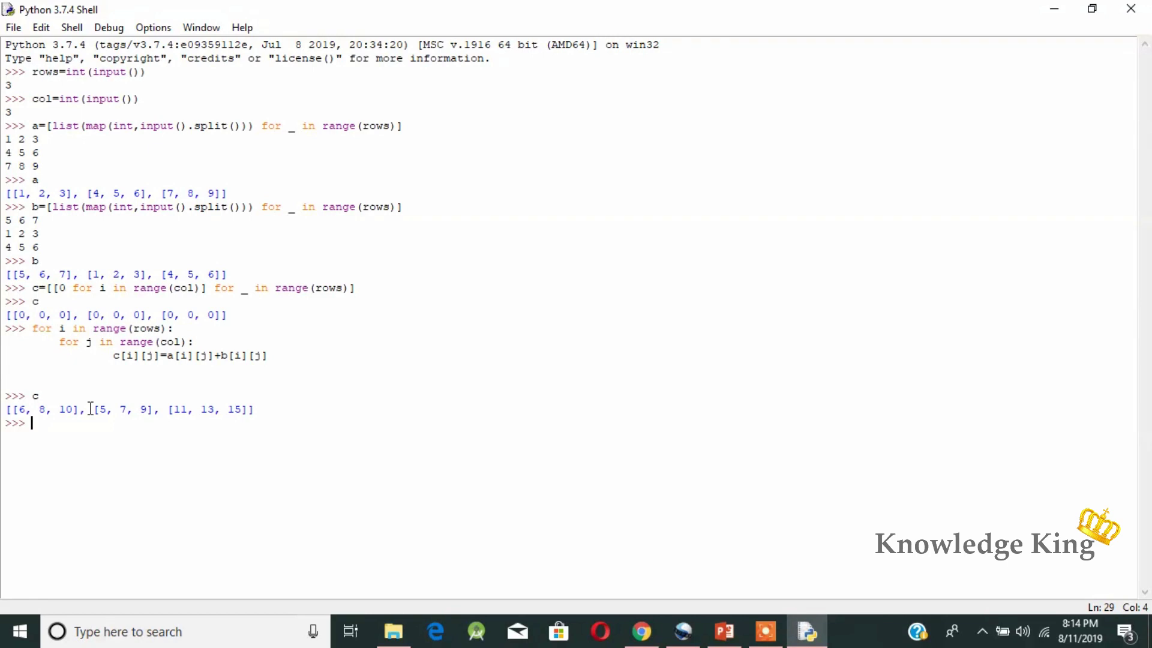
drag(45, 248, 8, 220)
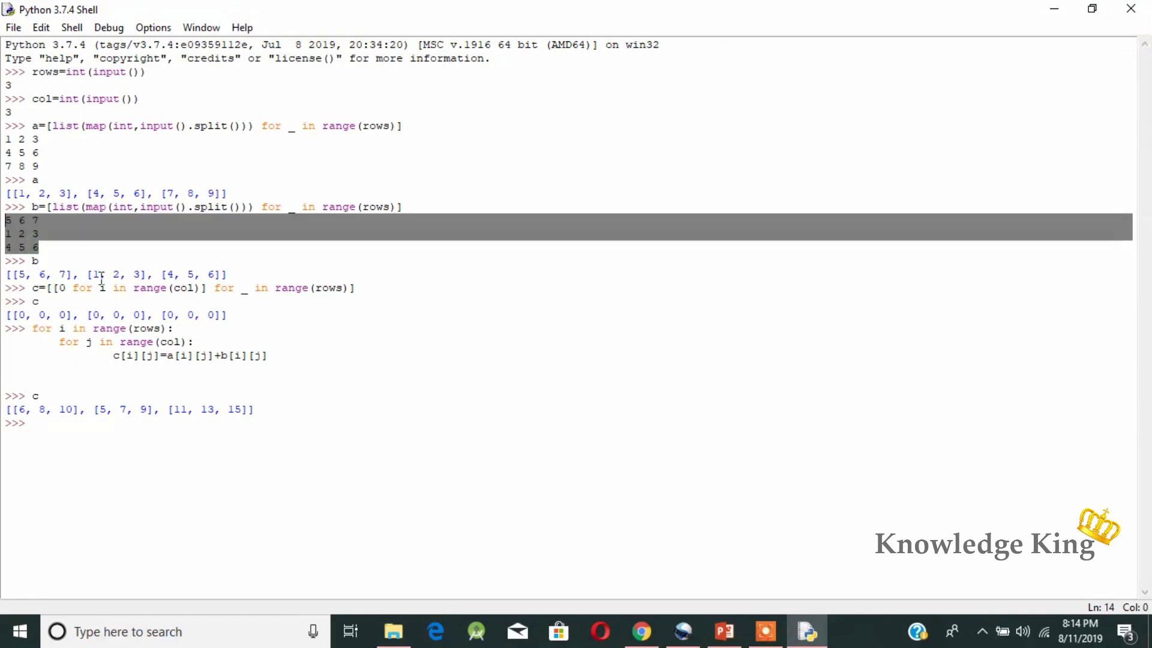
click(101, 434)
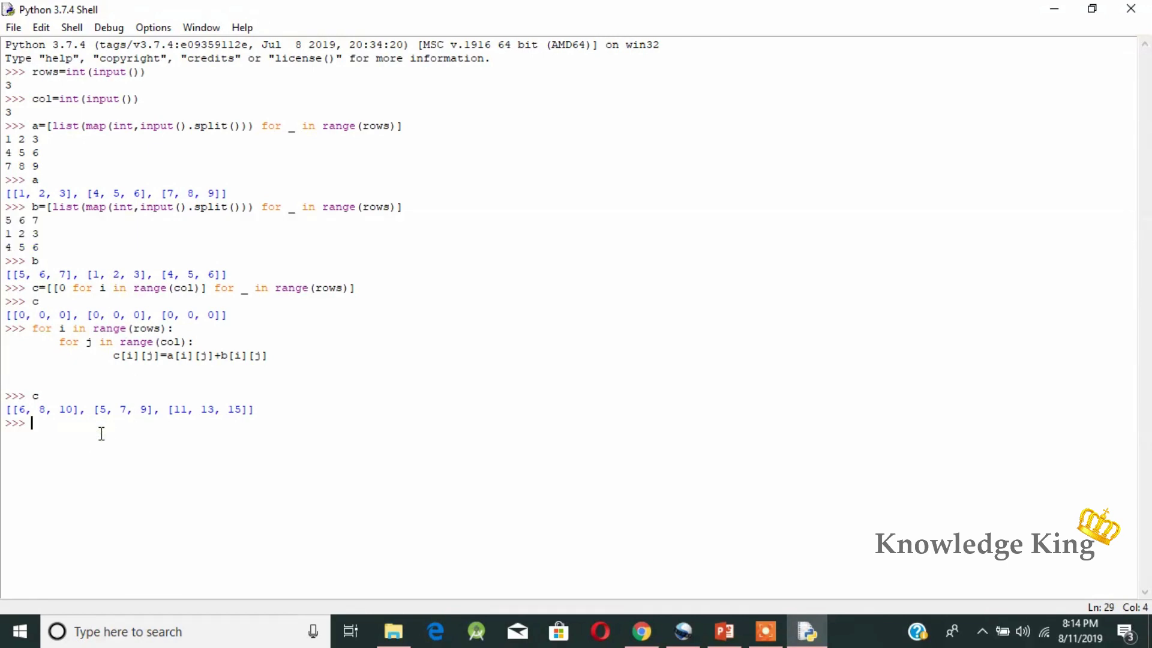
text(for i n x)
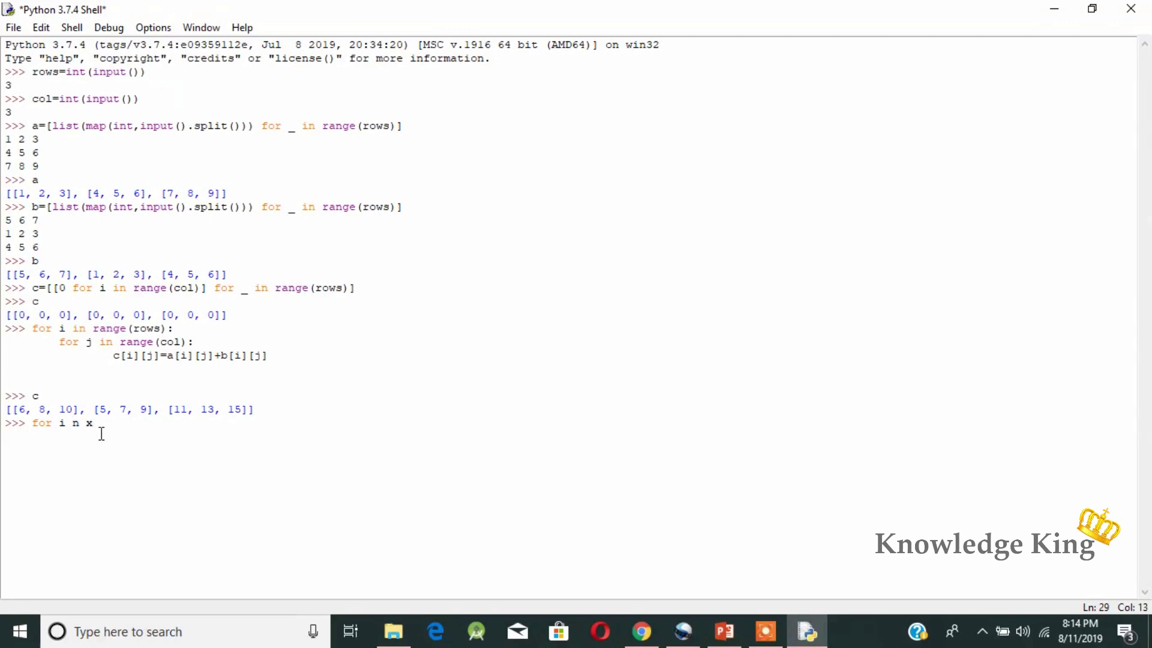
- Run 'for i in c: print(i)' after fixing the loop header's syntax error
key(BackSpace)
text(c:)
key(Return)
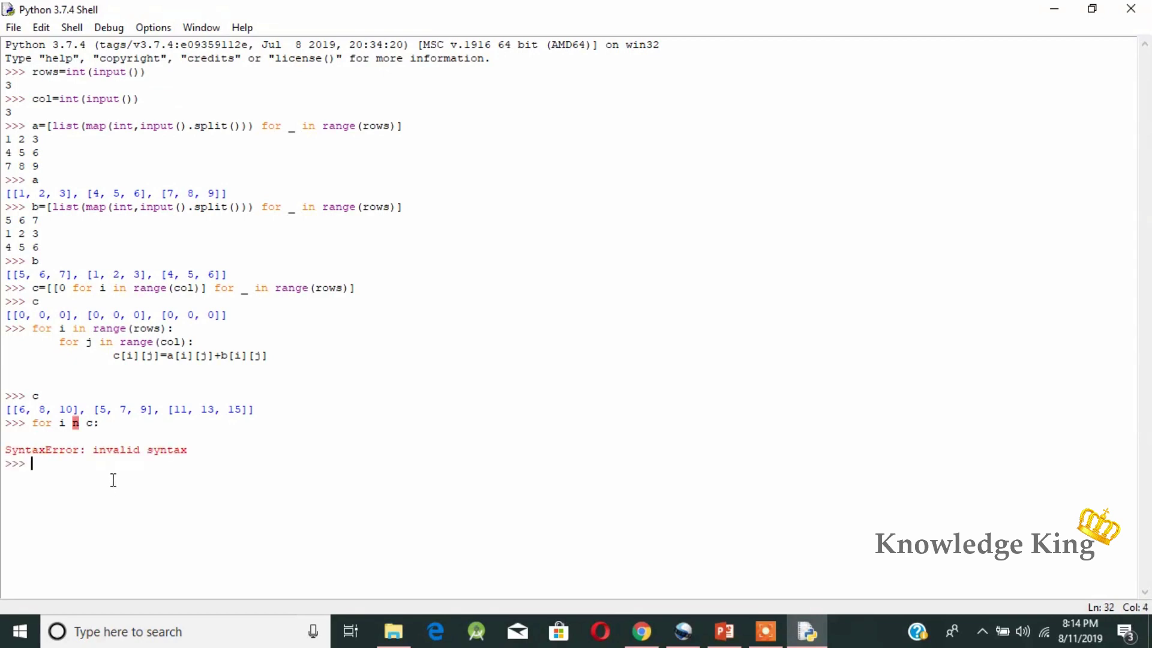
text(for _ in)
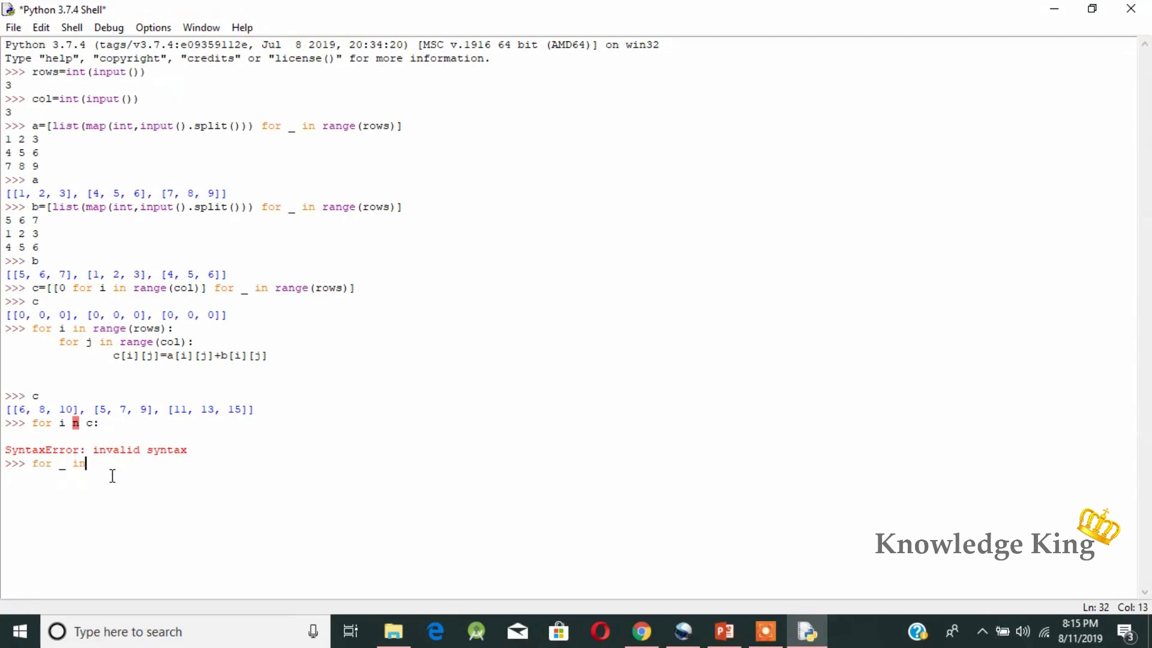
key(BackSpace)
key(BackSpace)
key(BackSpace)
key(BackSpace)
text(i in)
text( c:)
key(Return)
text(pri)
text(nt(i)
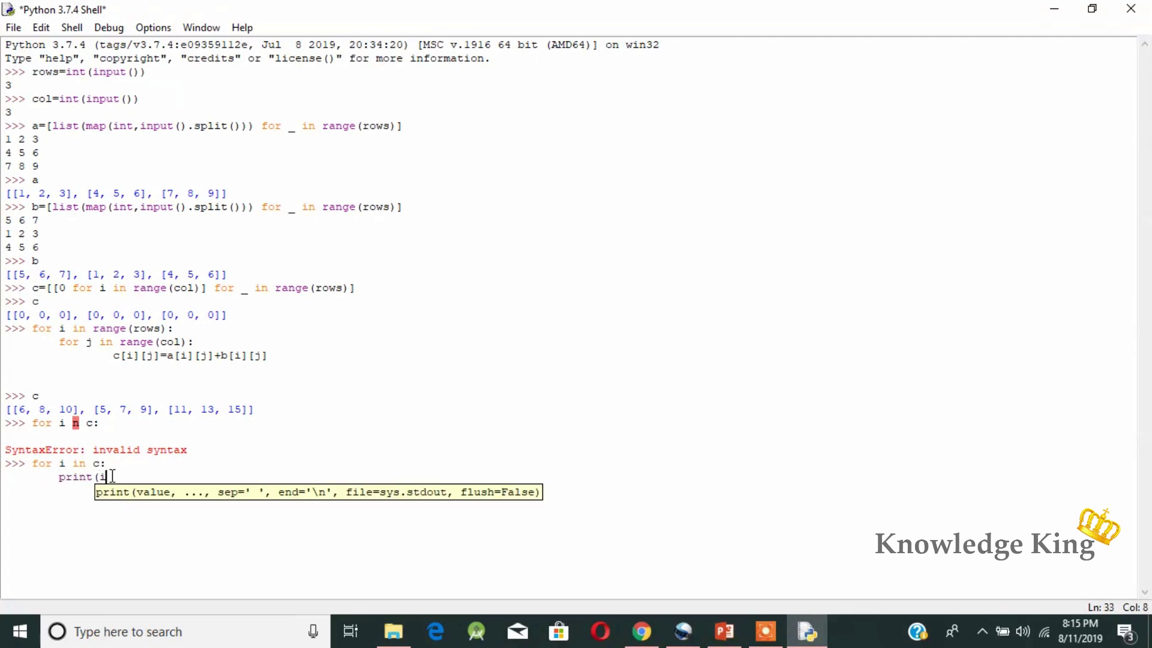
text())
key(Return)
key(Return)
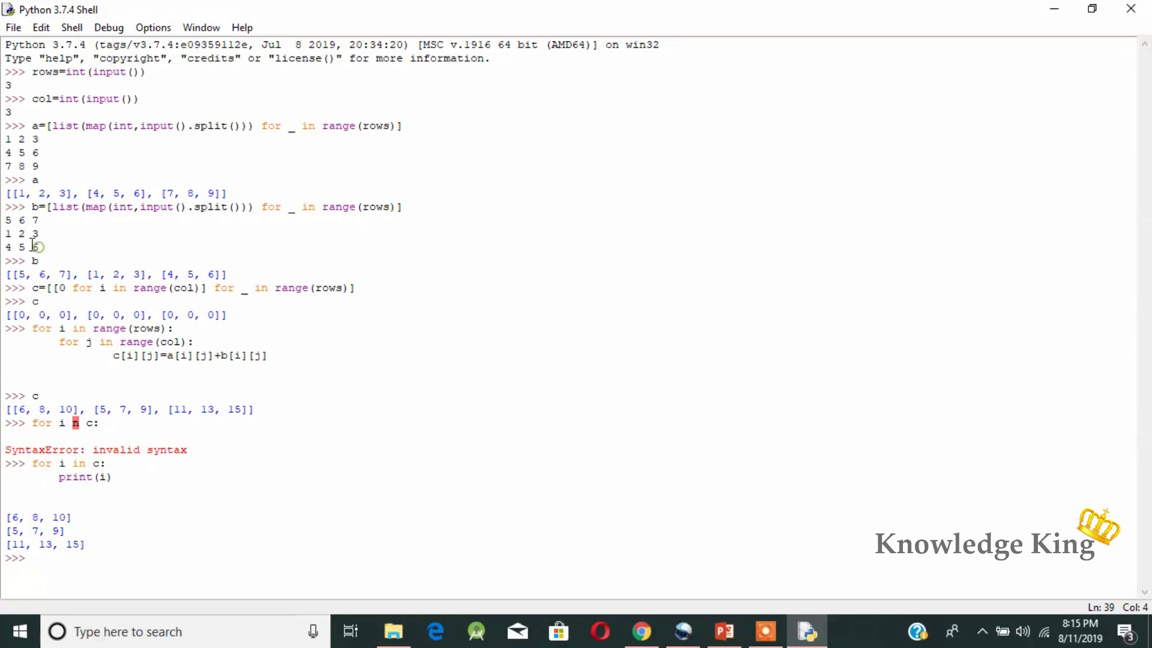
drag(42, 249, 6, 220)
drag(76, 518, 5, 517)
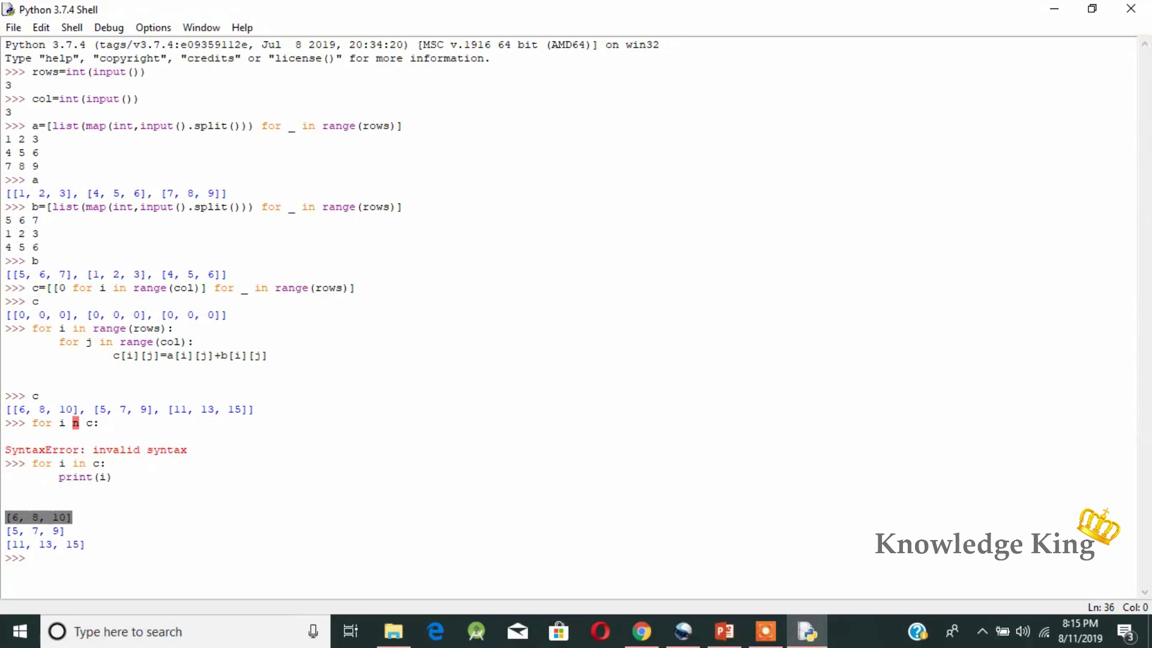
click(40, 560)
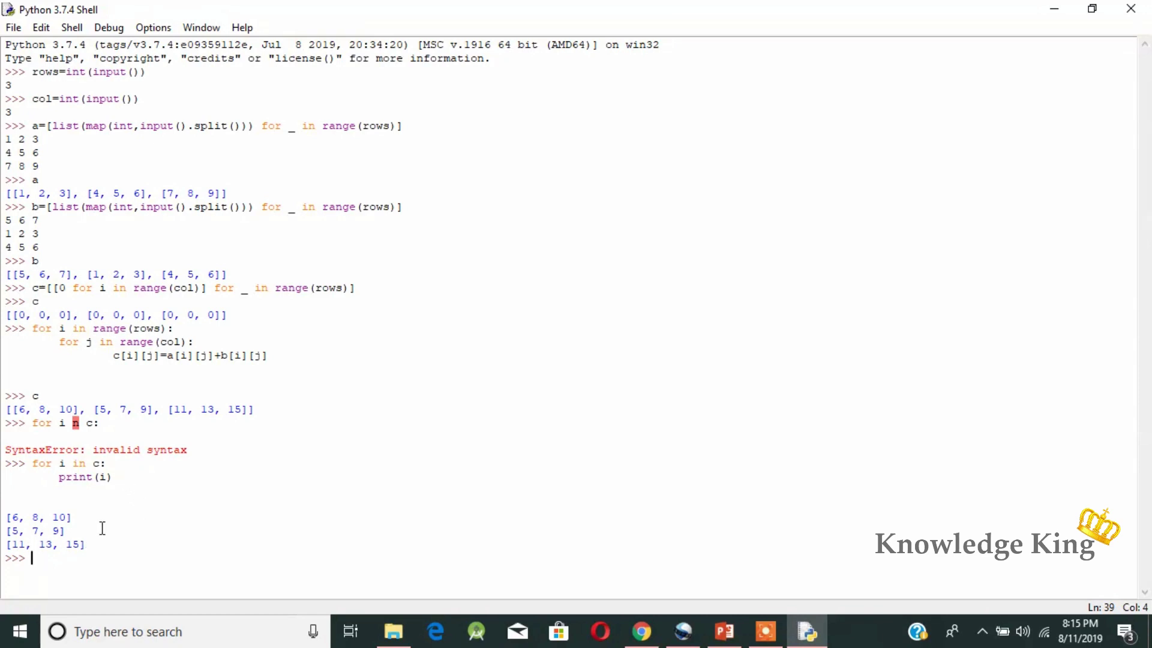
mouse_move(78, 519)
mouse_down()
mouse_move(6, 518)
mouse_move(86, 531)
mouse_move(5, 518)
mouse_up()
click(81, 529)
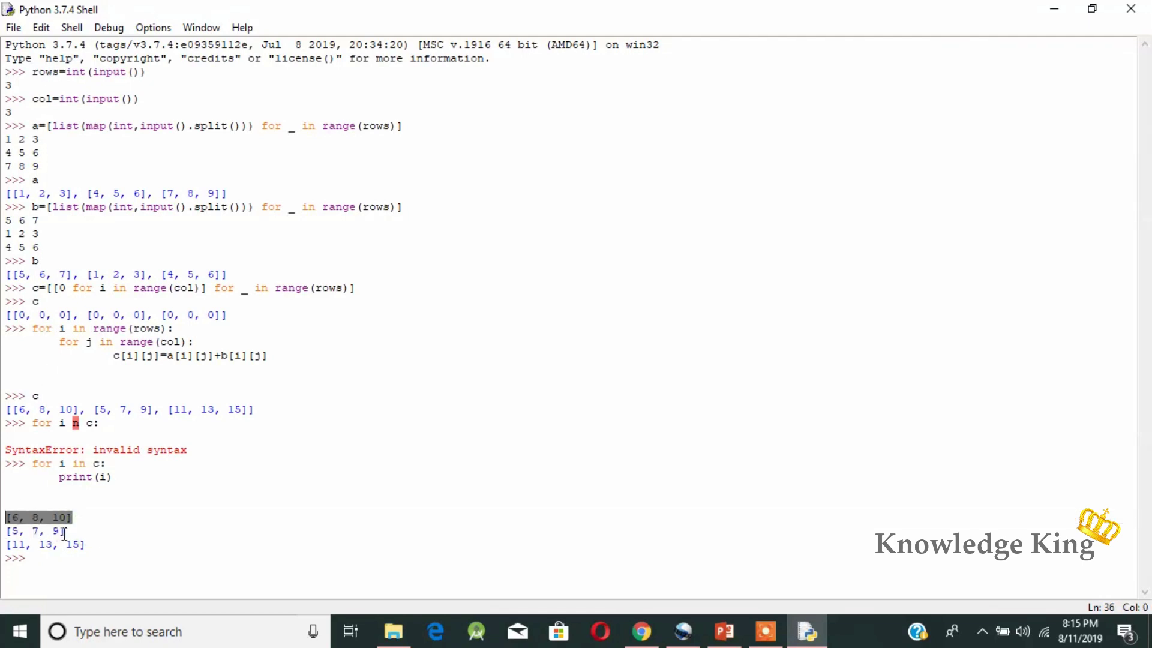
drag(97, 545, 5, 517)
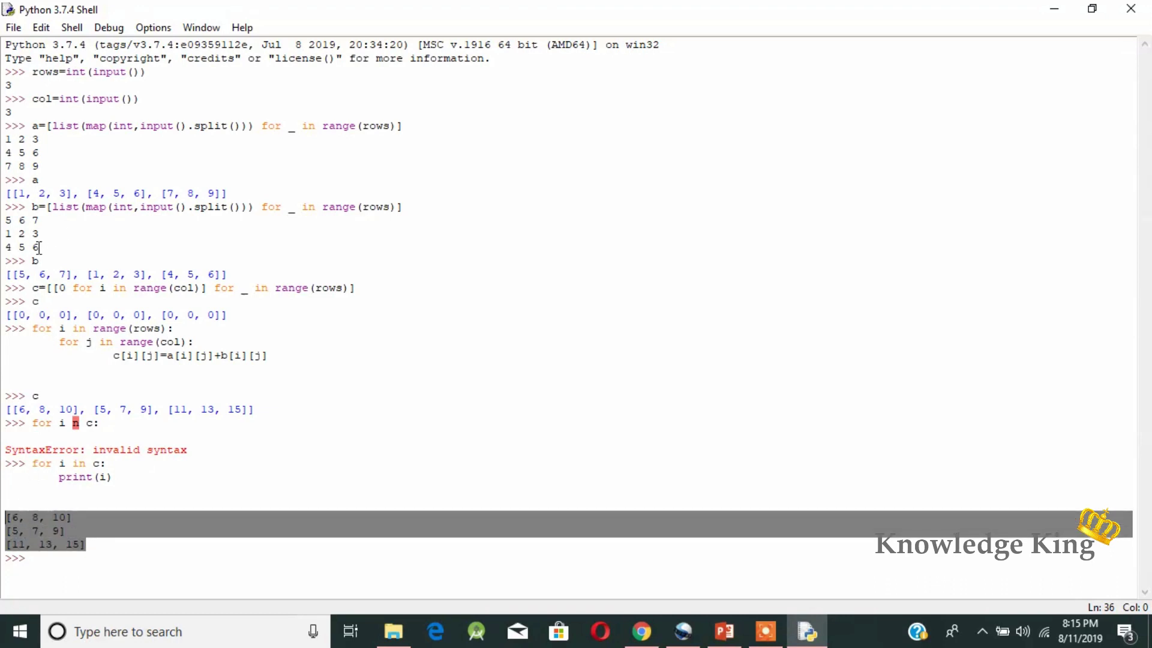
mouse_move(6, 234)
mouse_down()
mouse_move(41, 247)
mouse_move(6, 221)
mouse_up()
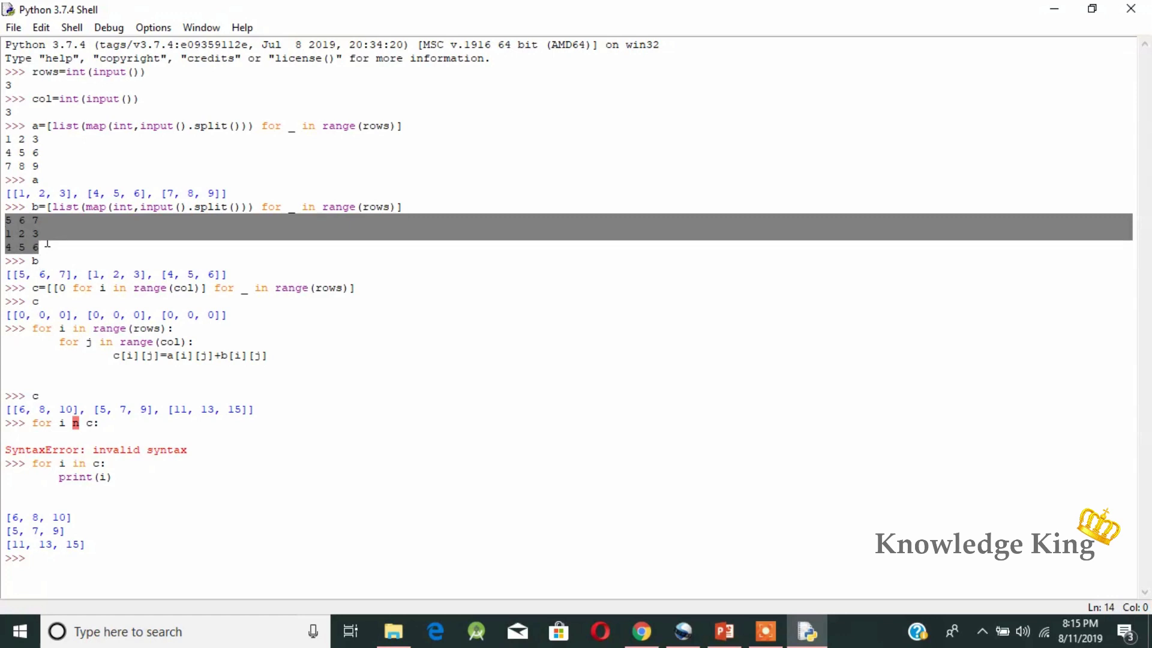
click(106, 560)
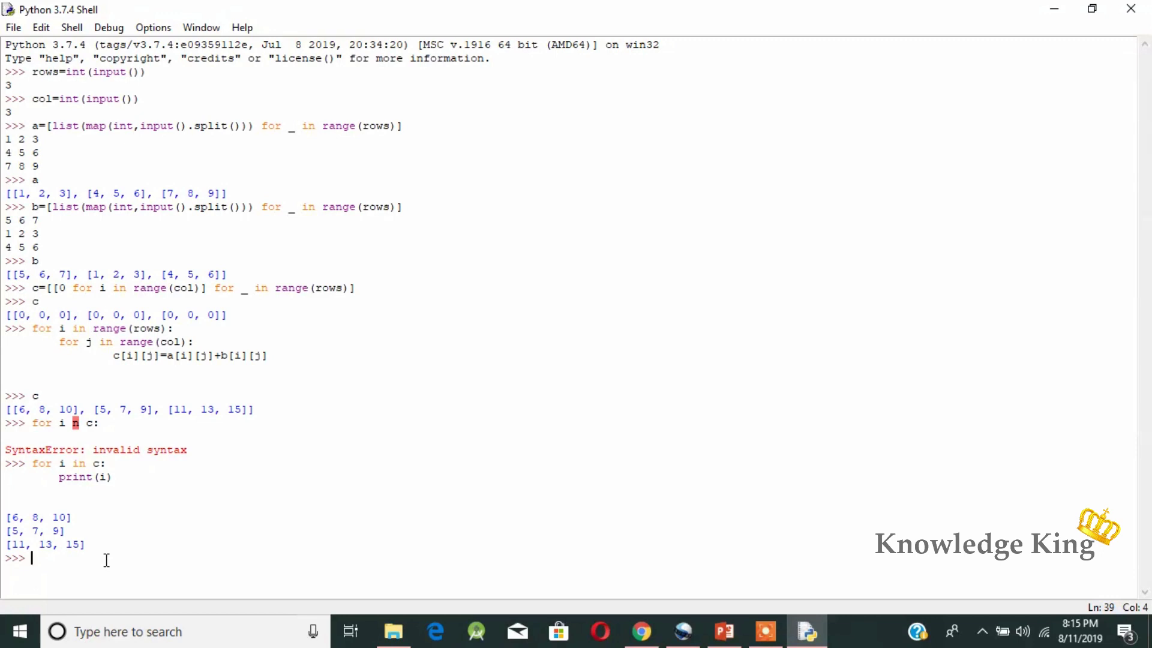
text(for)
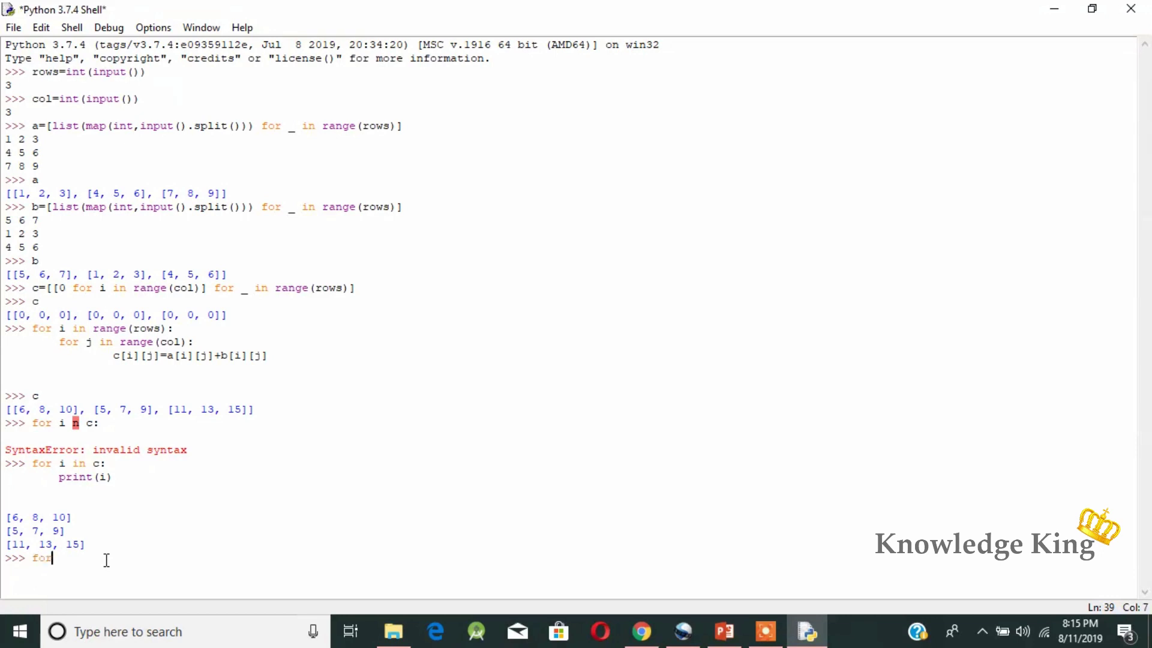
text( i in c)
text(:)
- Type 'for i in c:' with temp=list(map(str,i)) and print(' '.join(temp)) indented
key(Return)
text(temp)
text(=)
text(mul)
key(BackSpace)
key(BackSpace)
key(BackSpace)
text(1ist(map()
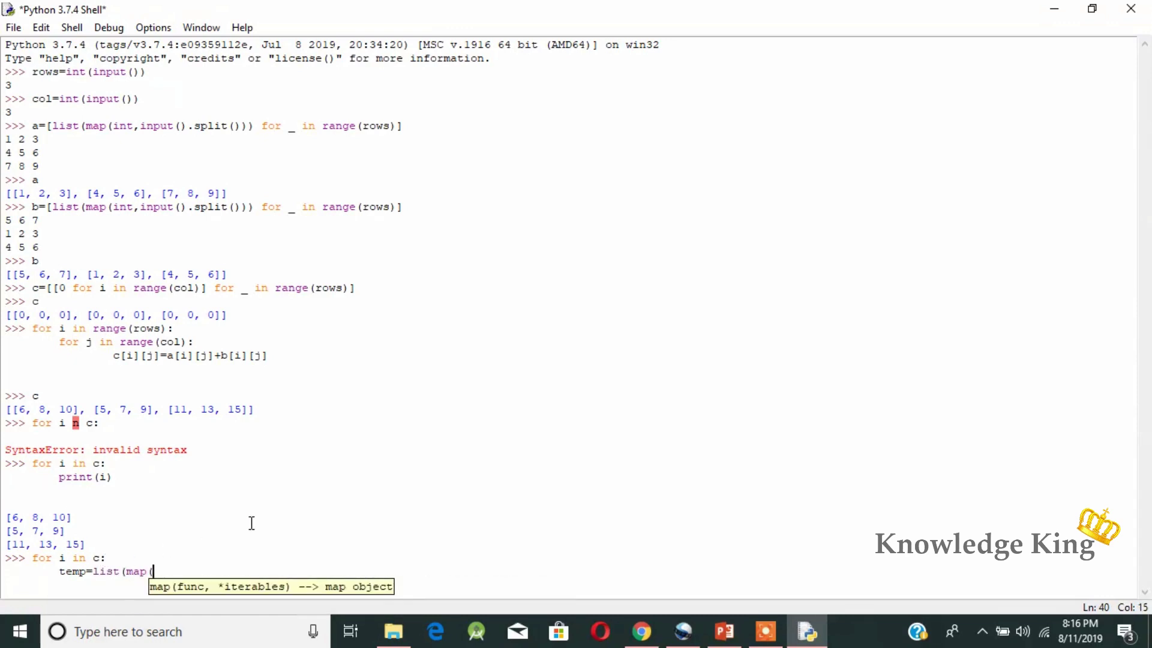
text(i)
key(BackSpace)
text(str,)
text(i))
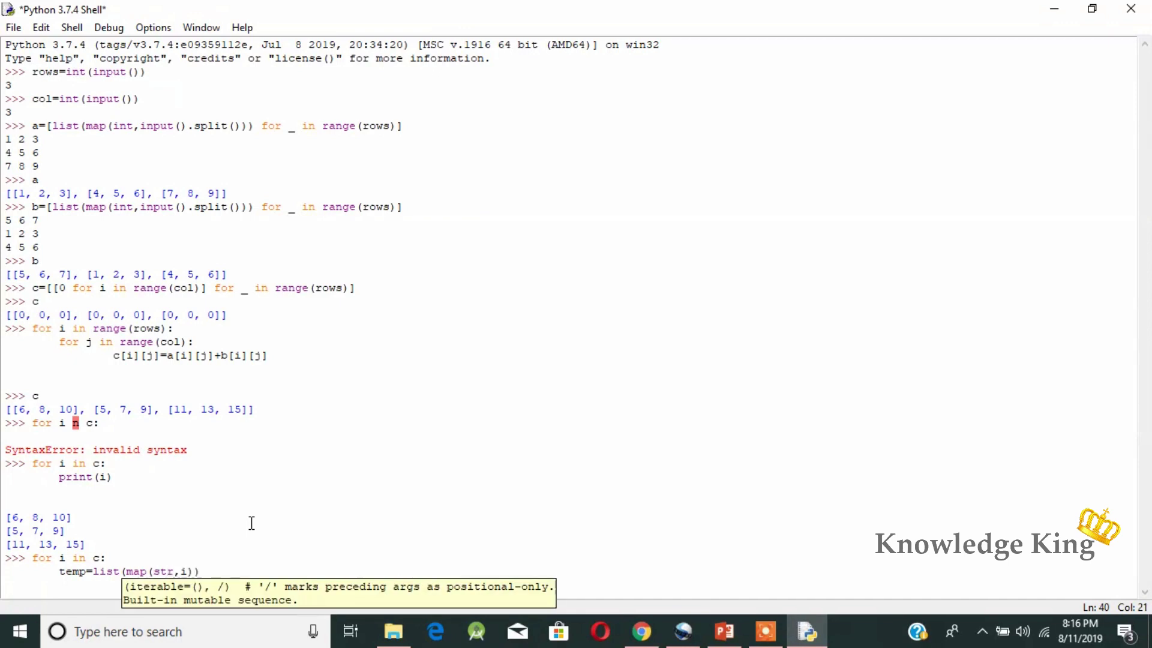
text())
key(Return)
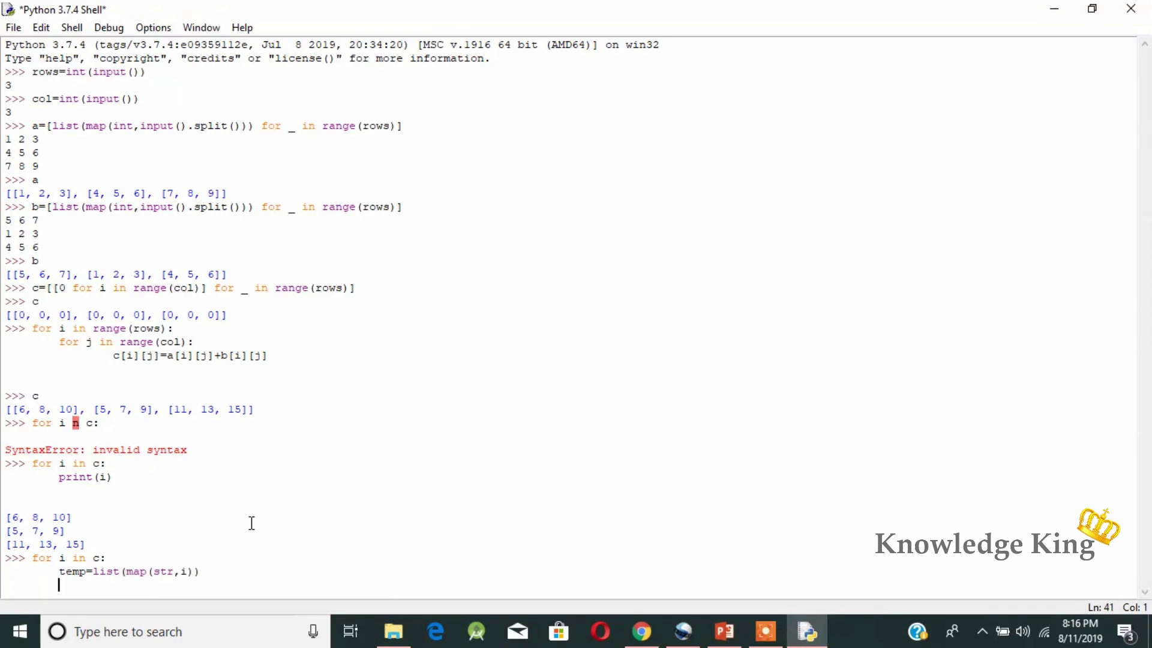
text(print)
text((' )
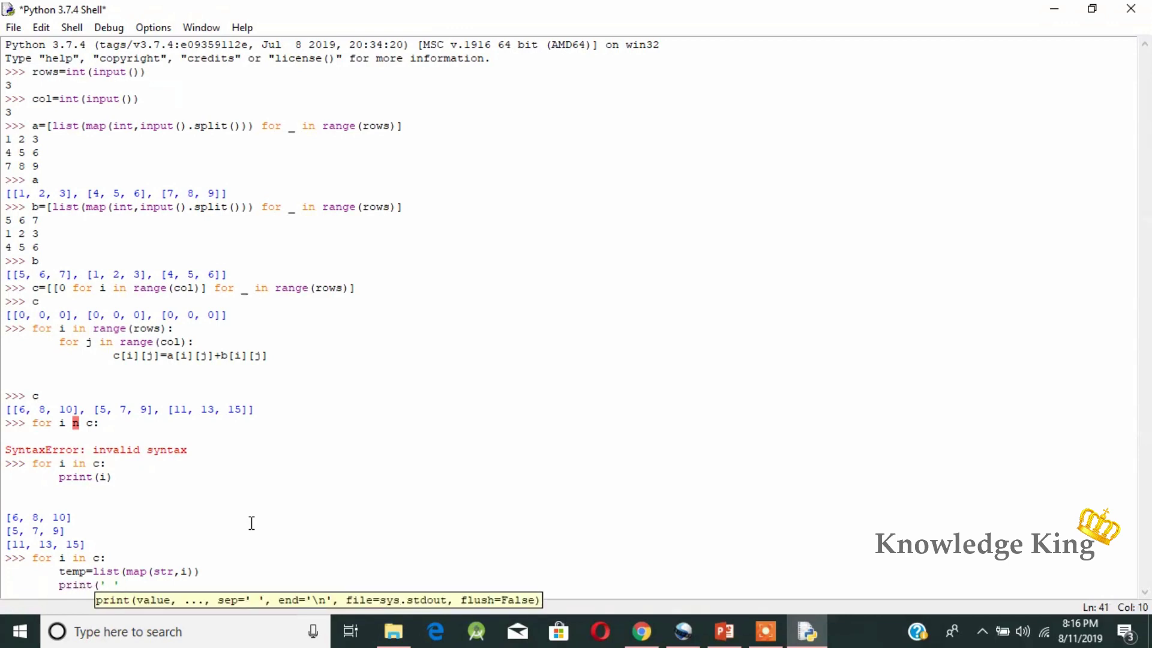
text('.join()
key(BackSpace)
text((temp)
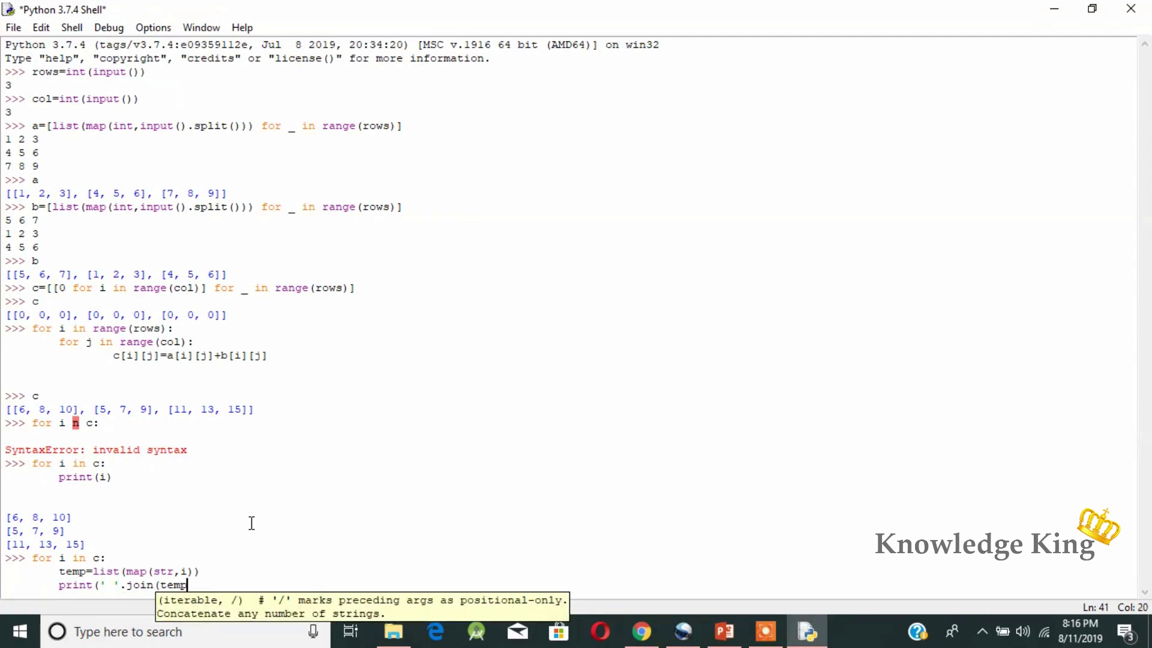
text()))
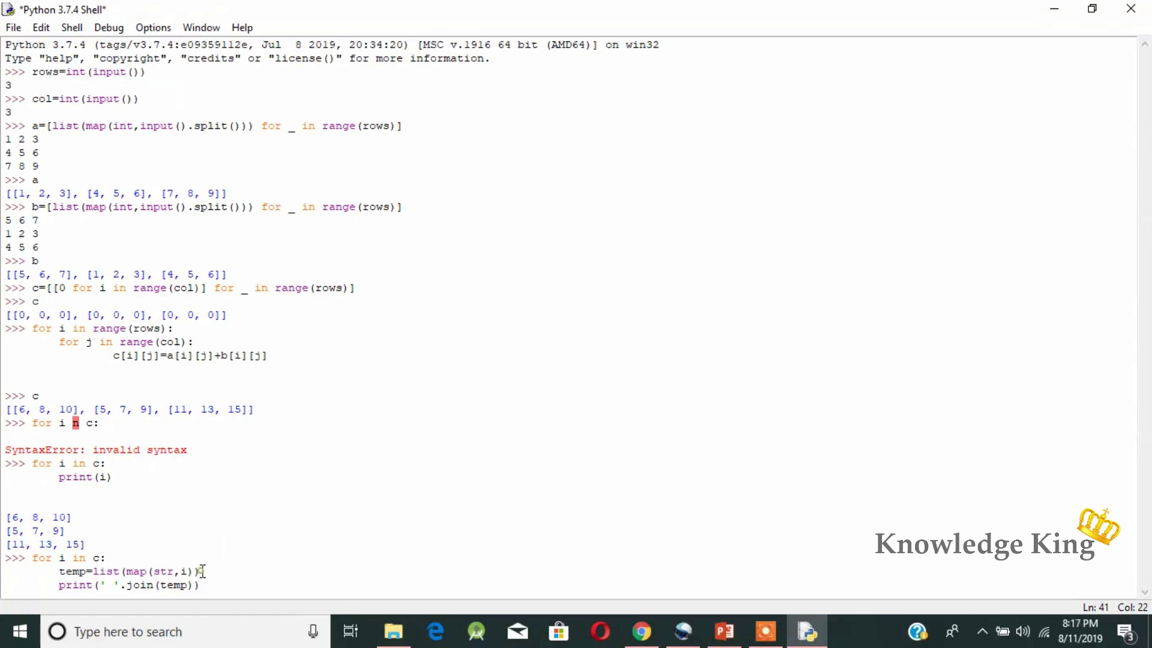
drag(200, 572, 59, 571)
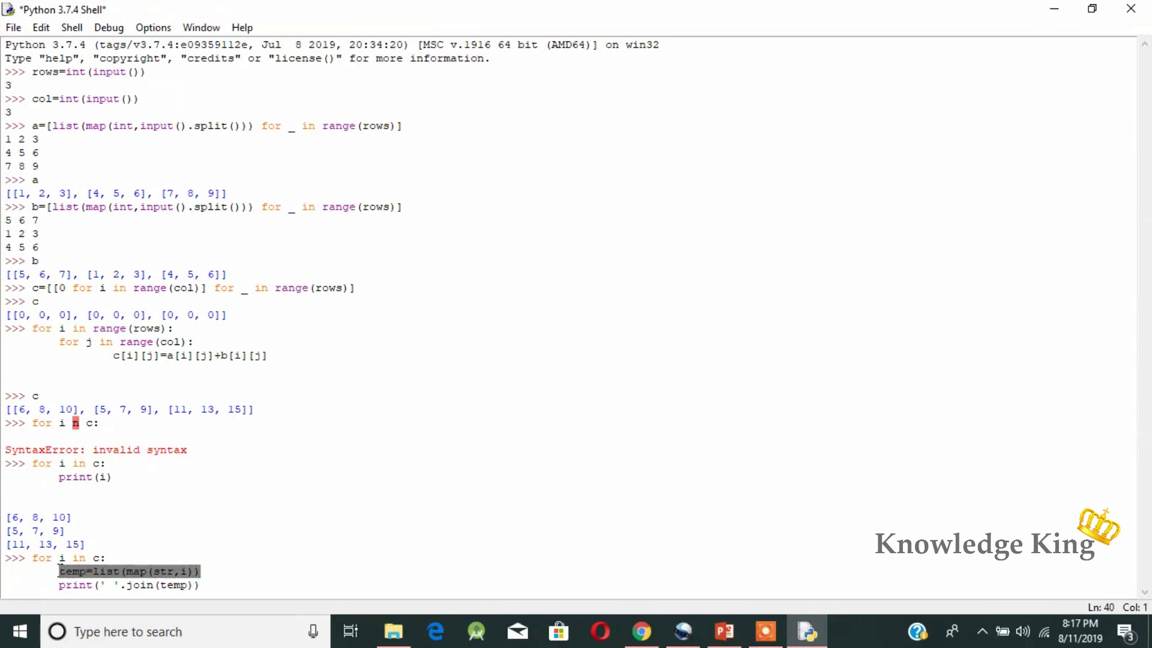
- Delete the temp line and change join(temp) to join(i)
key(BackSpace)
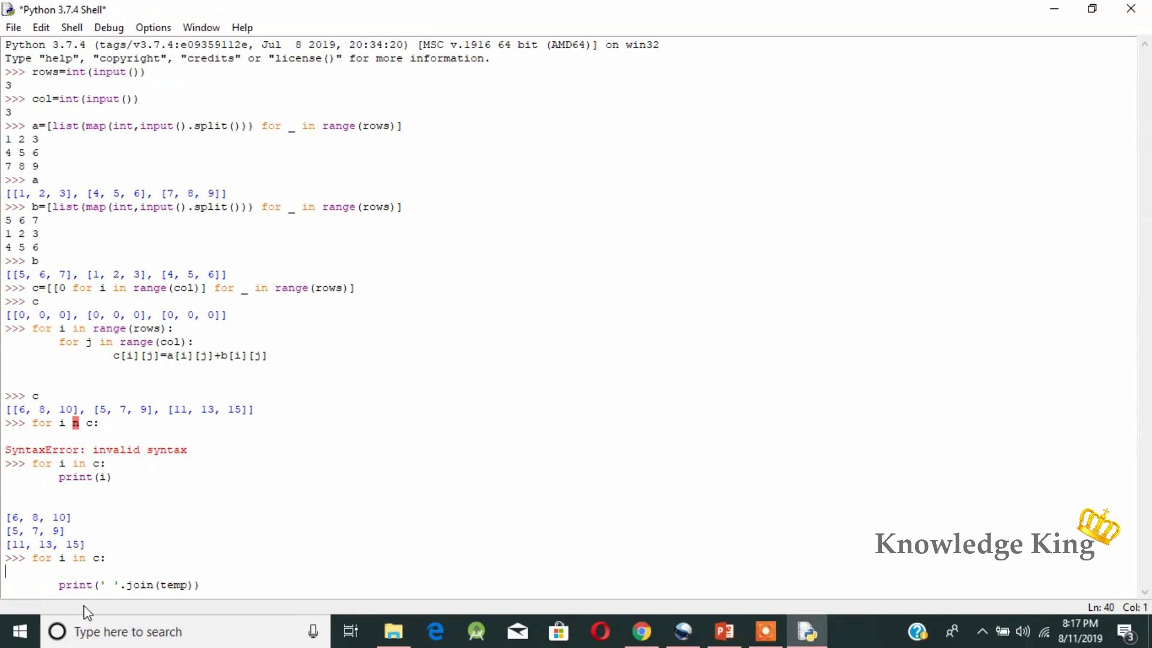
key(BackSpace)
click(185, 585)
key(BackSpace)
key(BackSpace)
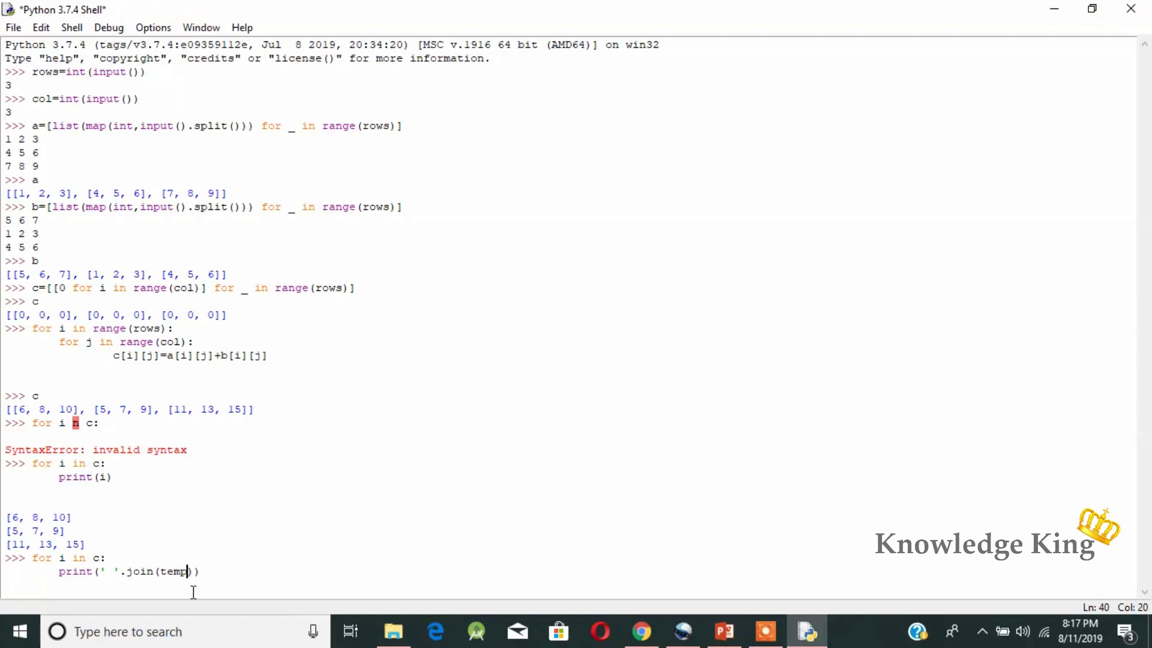
key(BackSpace)
key(BackSpace)
text(i)
click(183, 571)
- Run the loop, getting TypeError: expected str instance, int found, and select its code
key(Return)
key(Return)
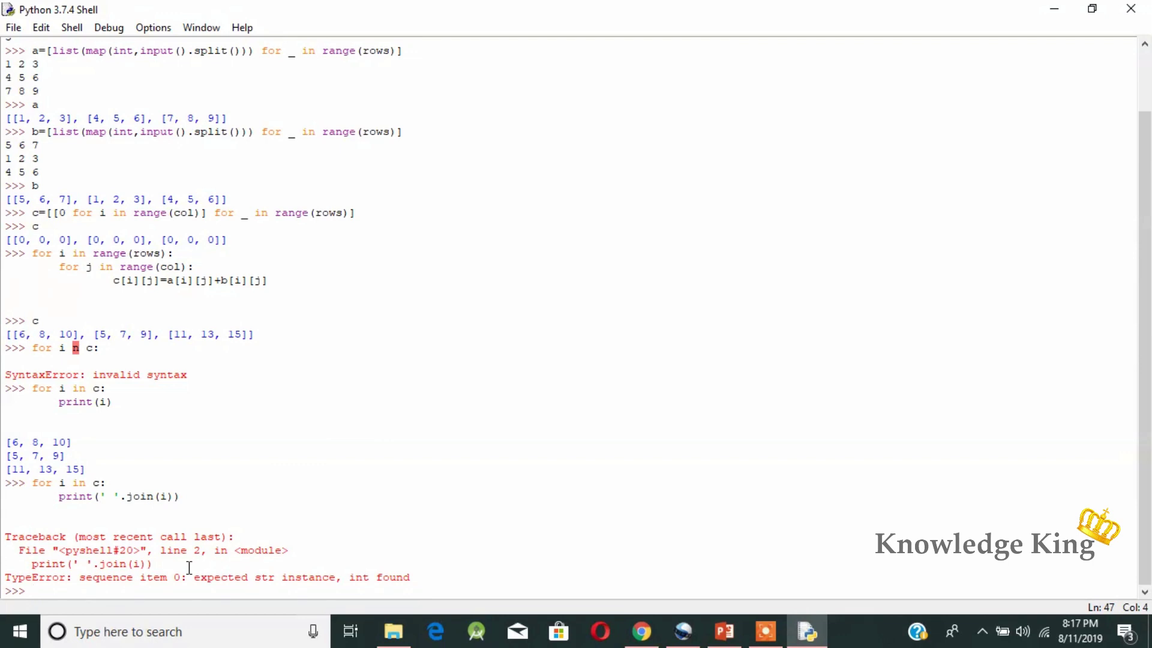
double_click(266, 578)
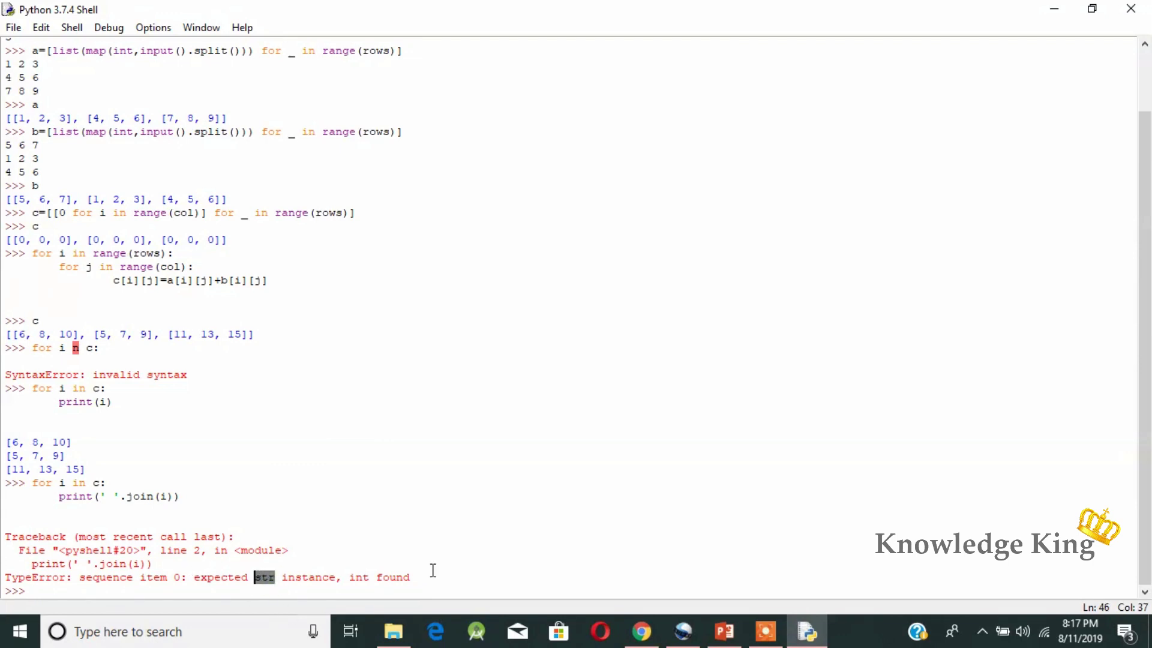
drag(180, 497, 33, 482)
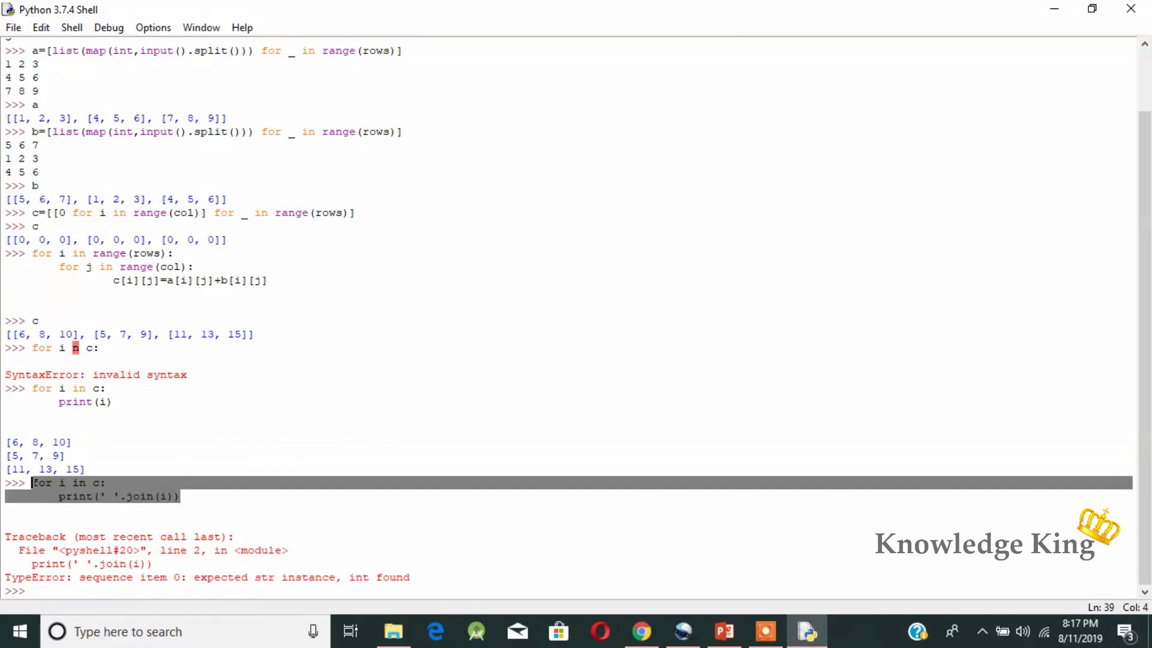
- Paste the loop back, insert temp=list(map(str,i)) after the for line, and run it
key(ctrl+c)
click(36, 590)
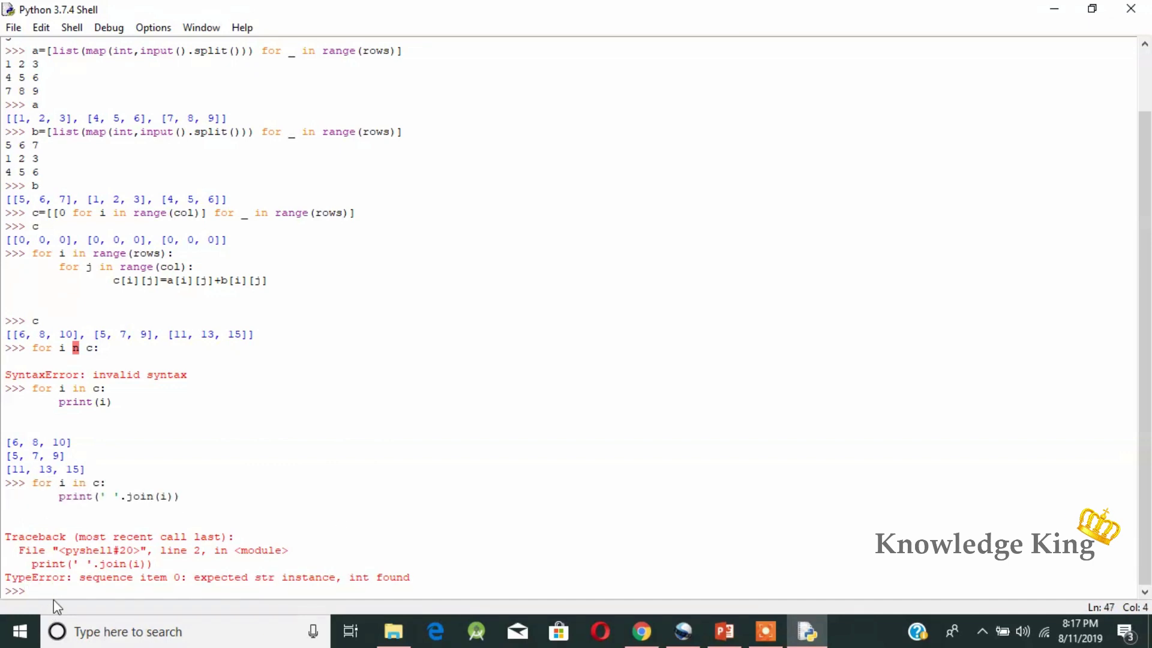
key(ctrl+v)
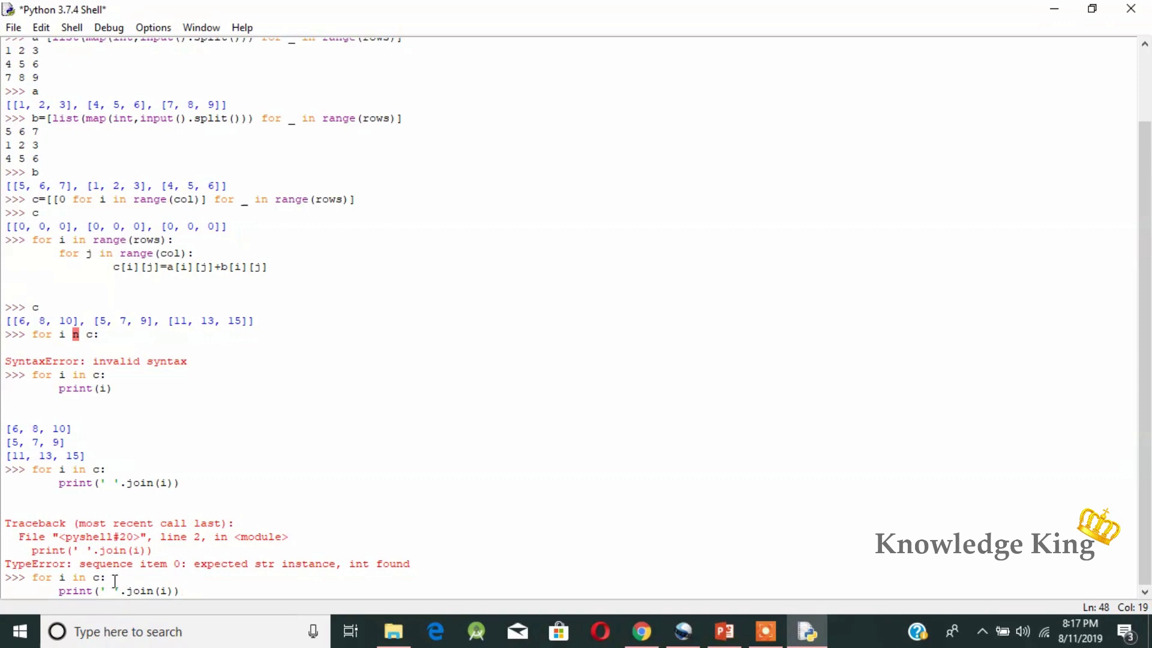
click(106, 577)
key(Return)
text(temp=)
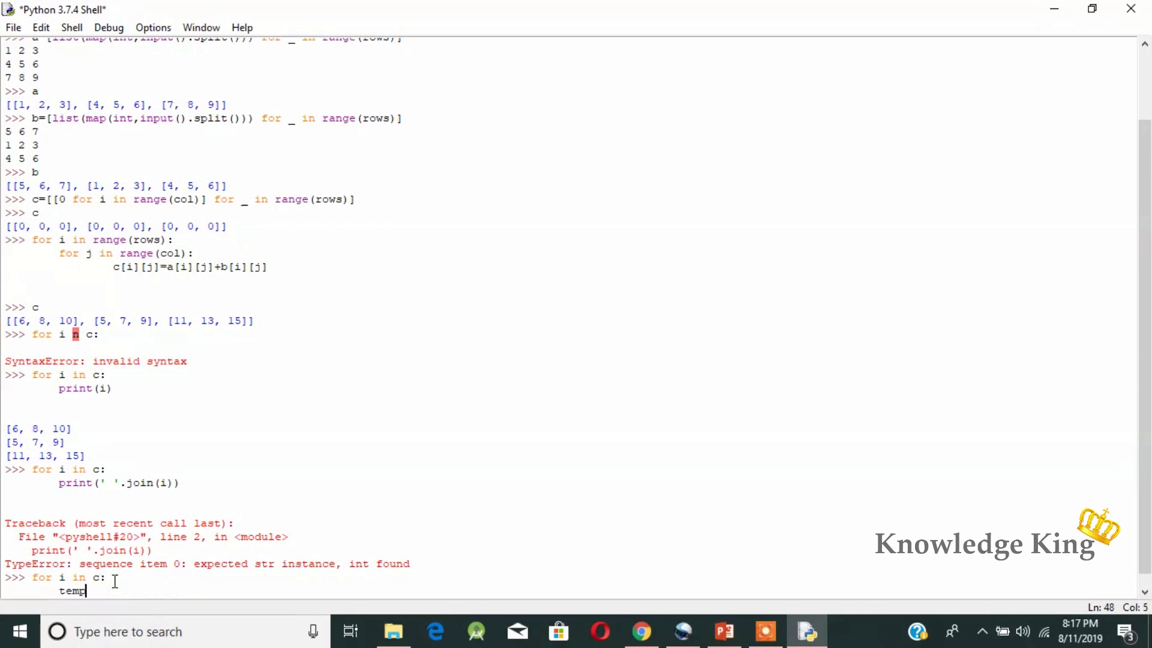
text(=m)
scroll(375, 506, down, 1)
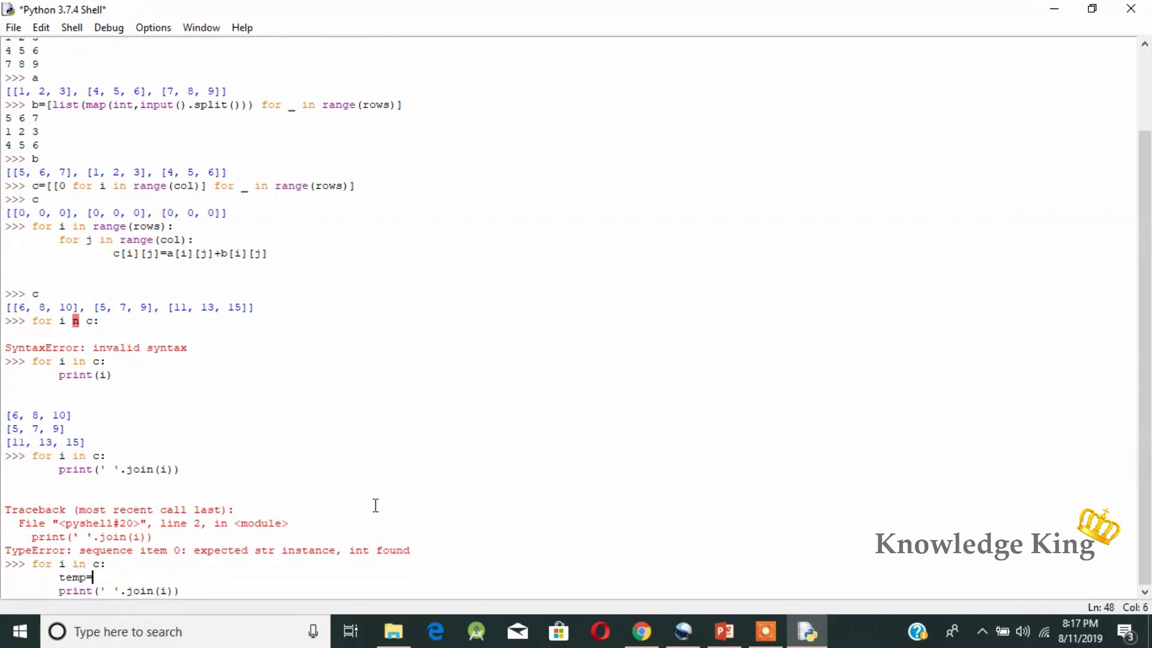
text(l)
text(ist(map()
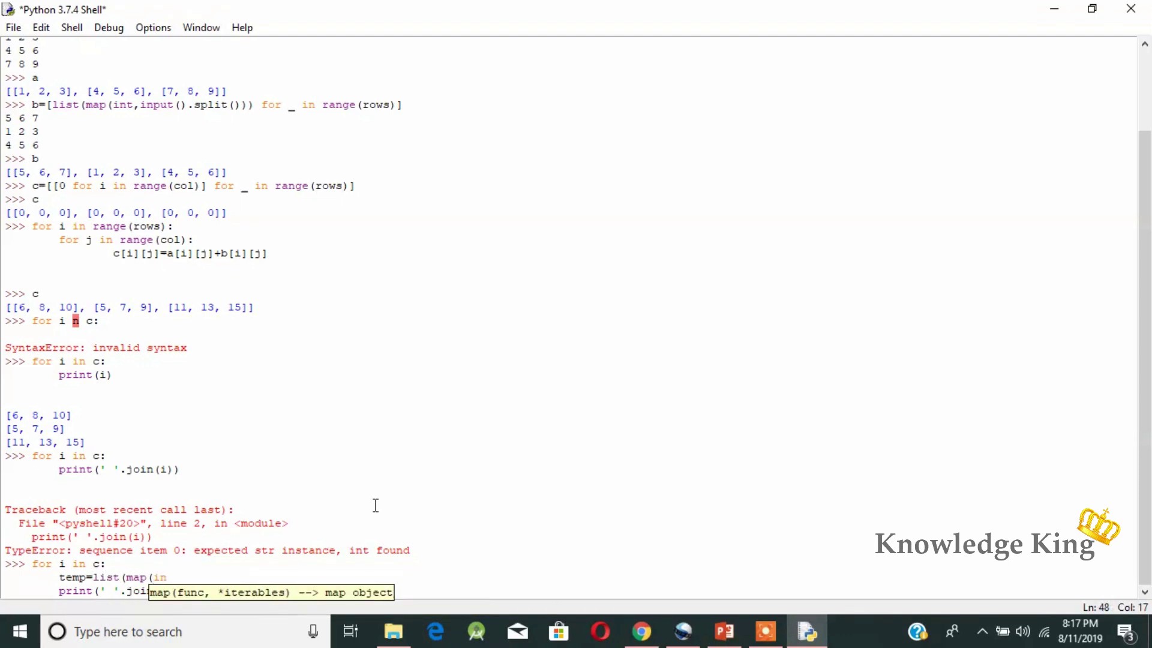
text(str,)
text(i)))
key(Return)
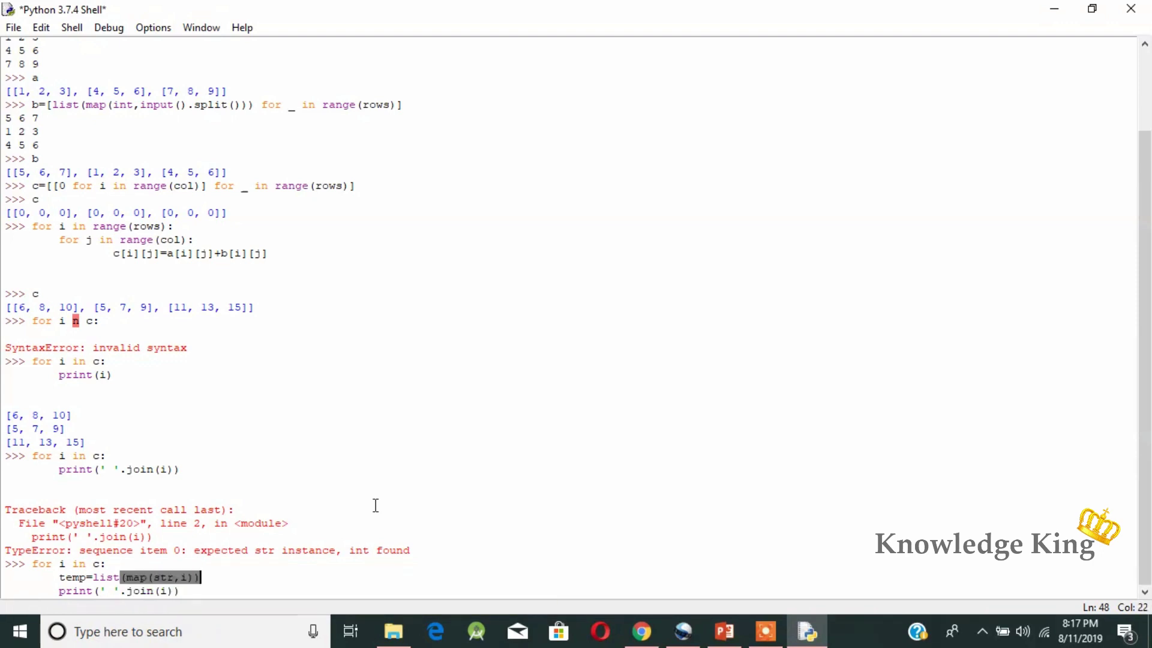
key(ctrl+v)
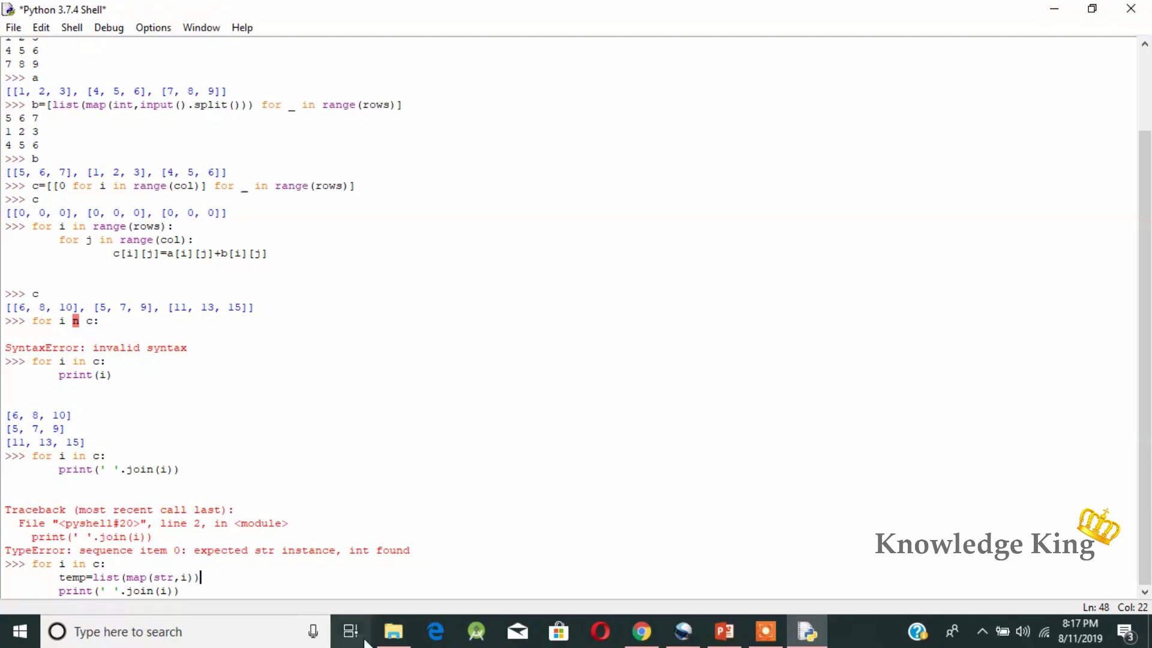
key(Return)
key(Return)
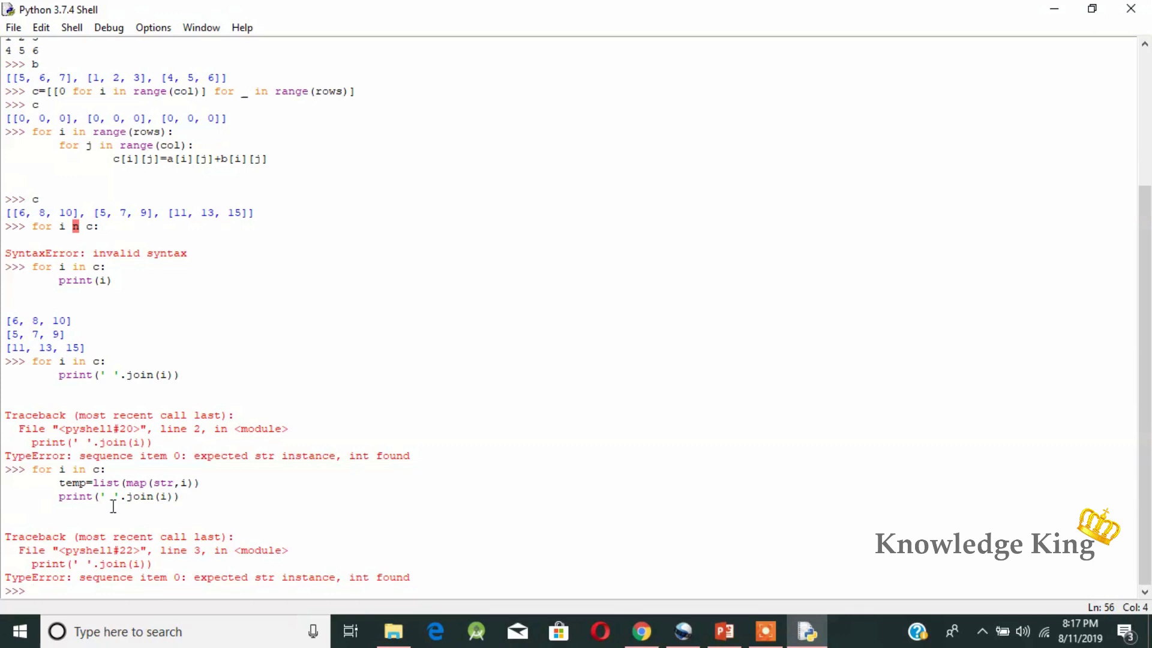
- Copy the three-line loop and paste it at the prompt
double_click(164, 497)
click(180, 496)
drag(179, 496, 32, 469)
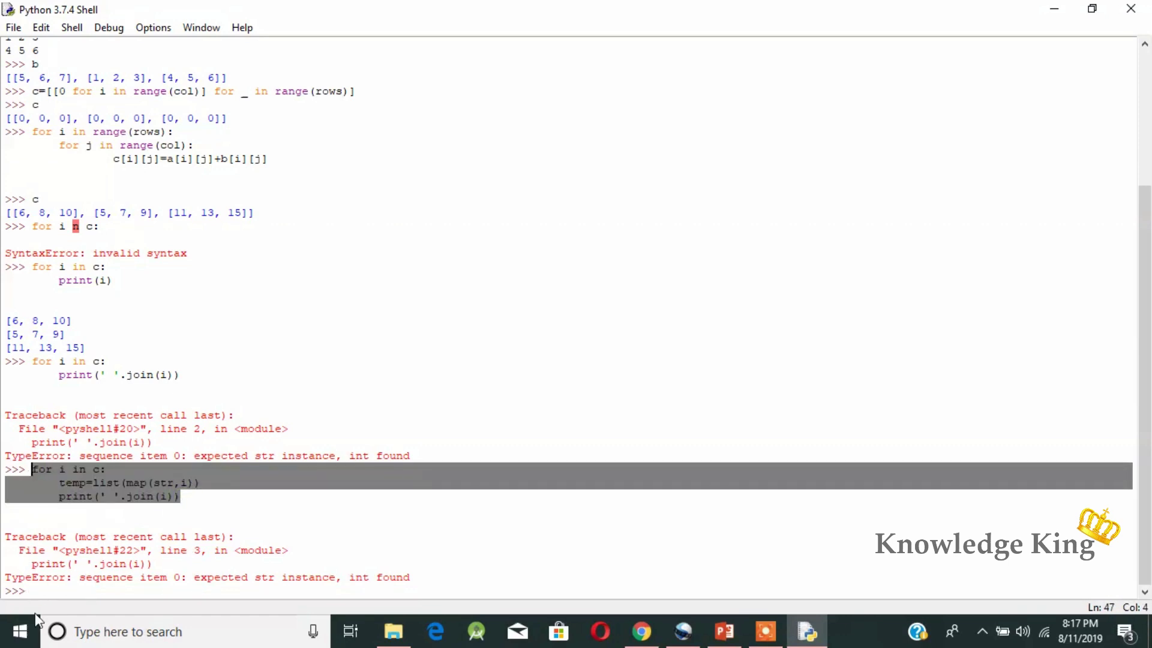
key(ctrl+c)
click(41, 591)
key(ctrl+v)
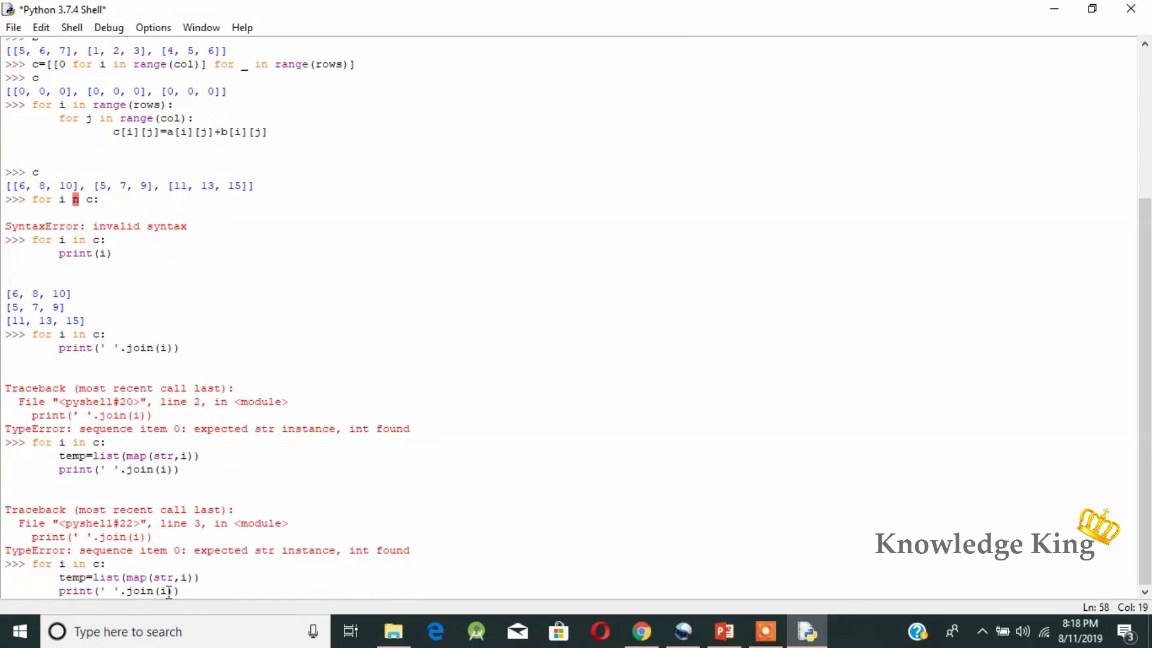
- Change join(i) to join(temp) and run, printing 6 8 10, 5 7 9, 11 13 15
double_click(167, 591)
text(temp)
key(End)
key(Return)
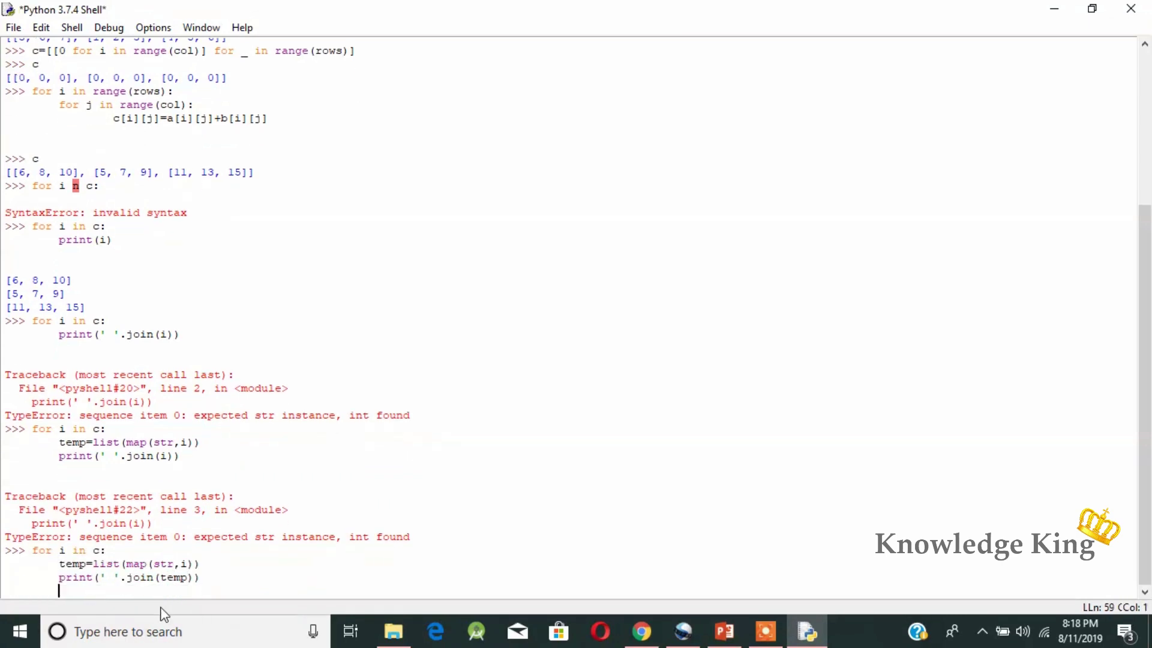
key(Return)
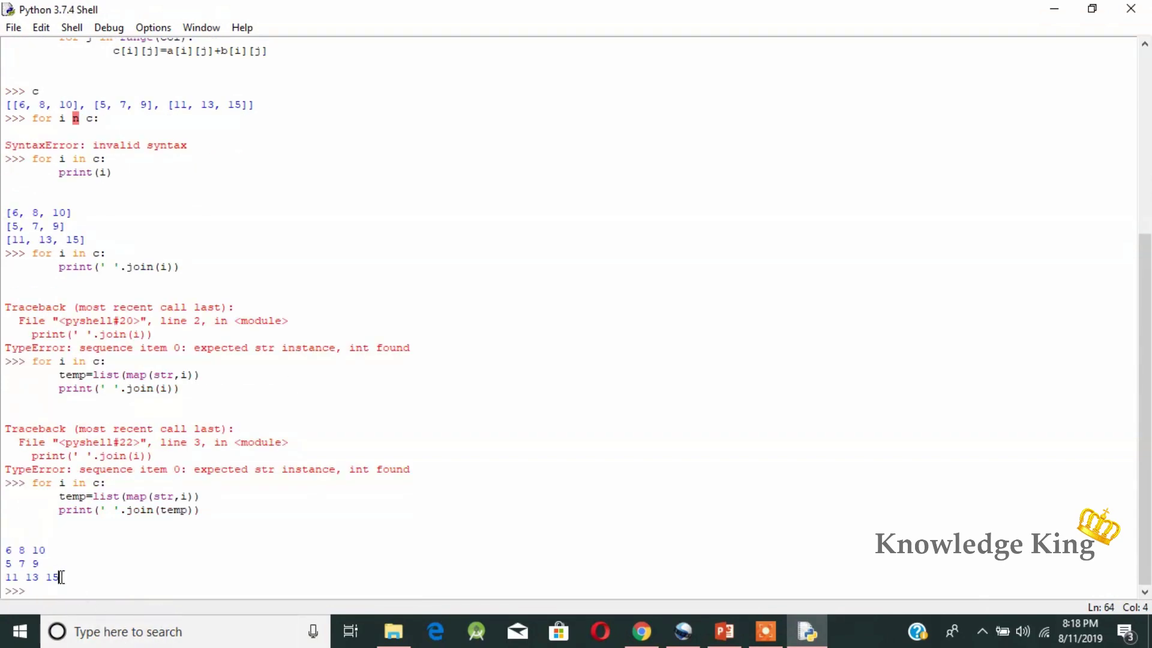
drag(60, 577, 5, 550)
scroll(119, 281, up, 2)
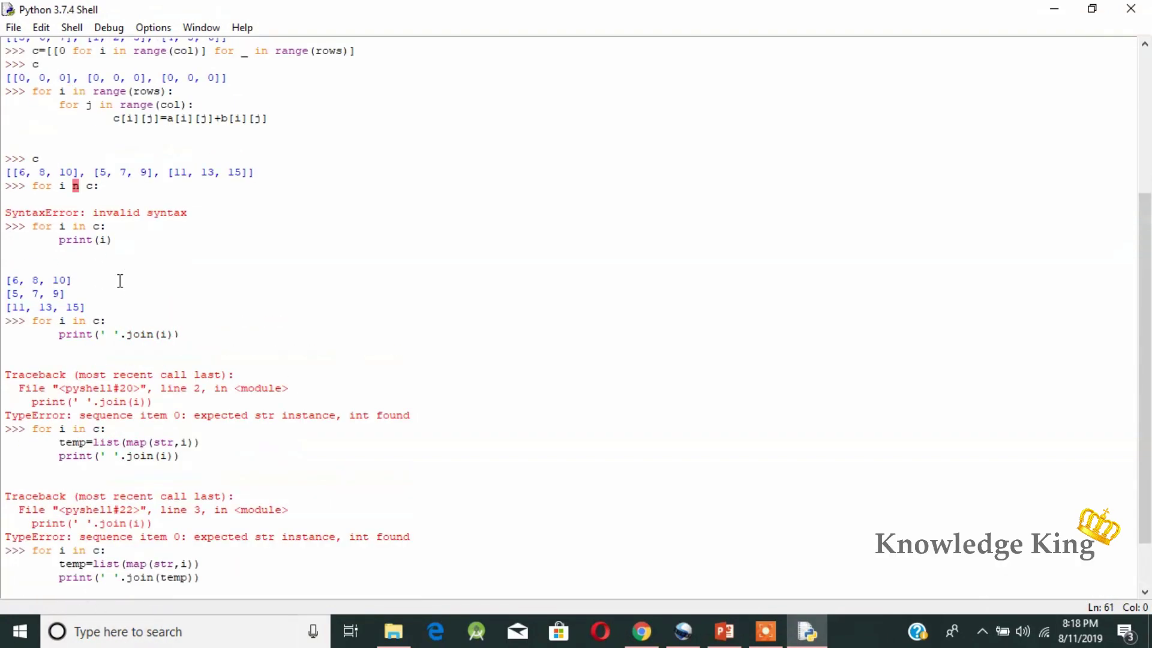
scroll(119, 281, up, 3)
scroll(118, 282, down, 8)
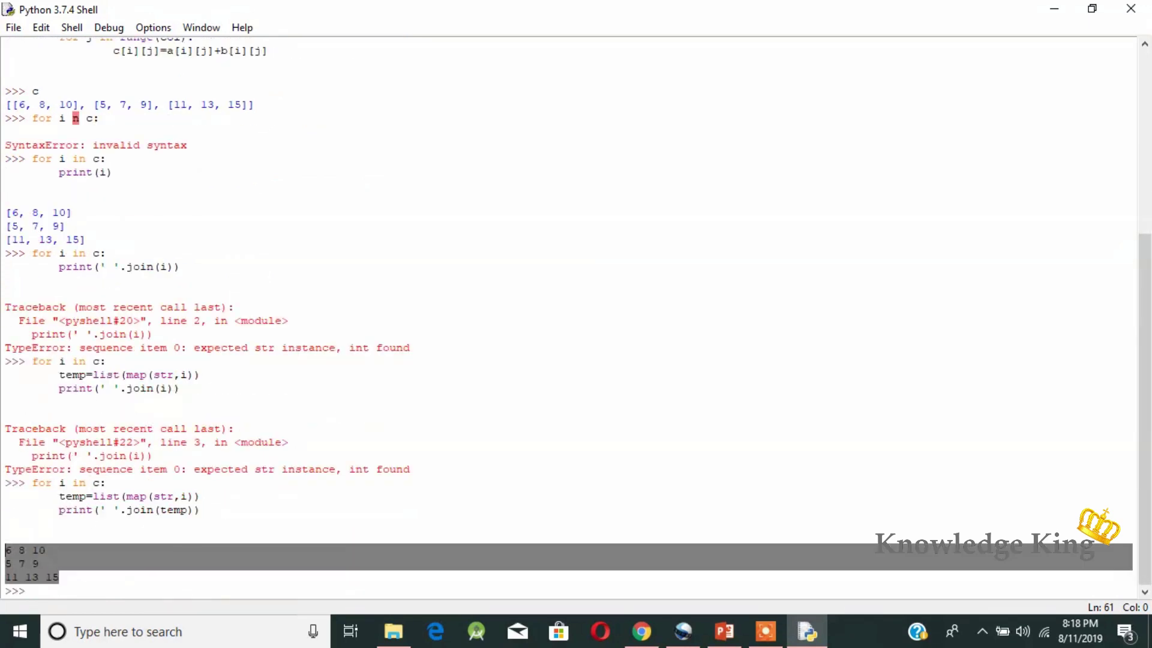
click(123, 590)
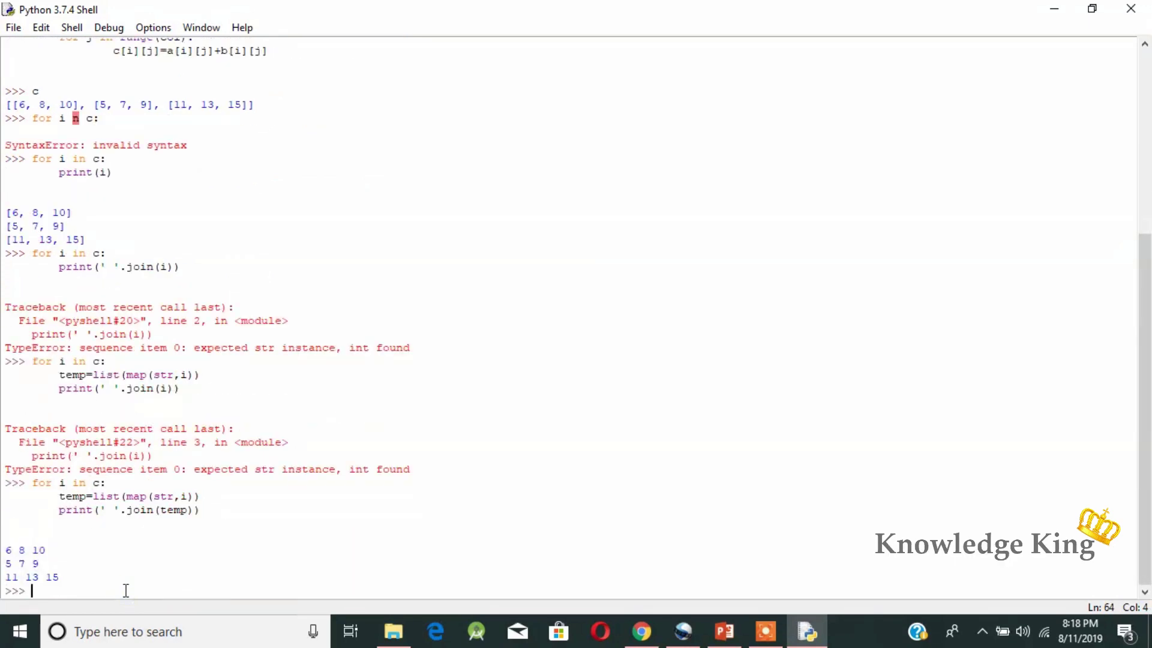